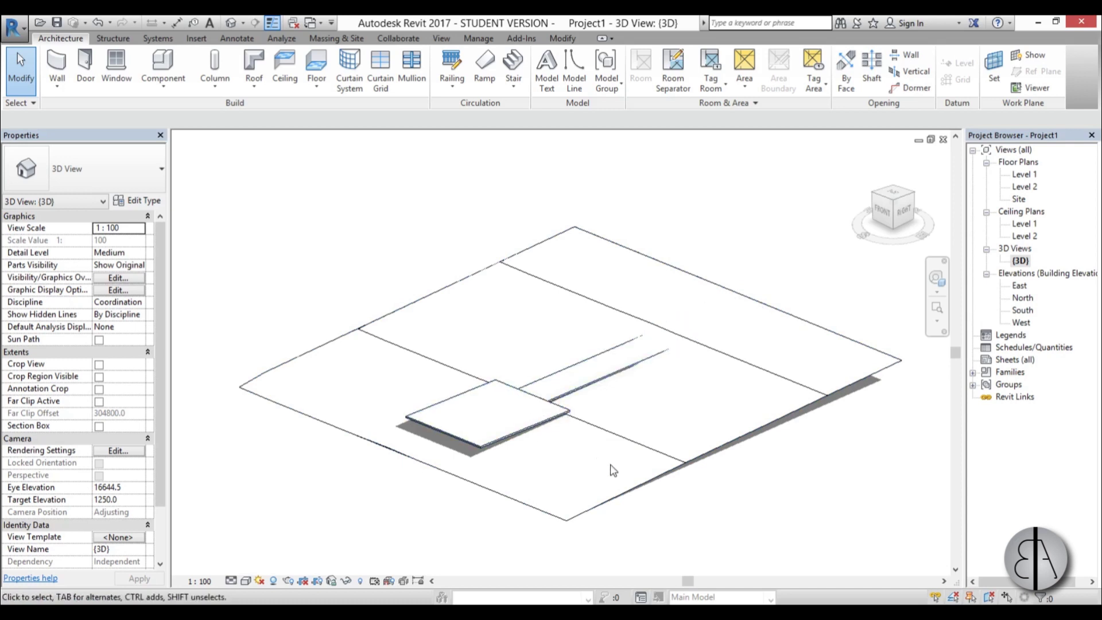
Review the South and West elevation views of the terrain and floor pad.
{"action": "double_click", "coordinate": [1021, 311]}
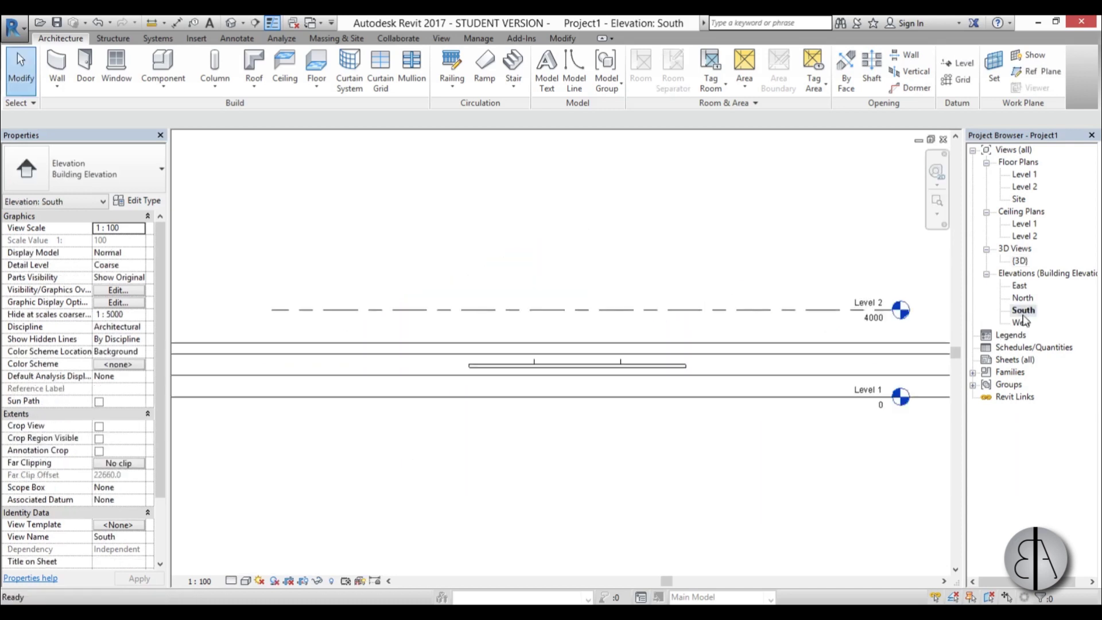
{"action": "double_click", "coordinate": [1022, 322]}
{"action": "scroll", "coordinate": [311, 374], "scroll_direction": "up", "scroll_amount": 1}
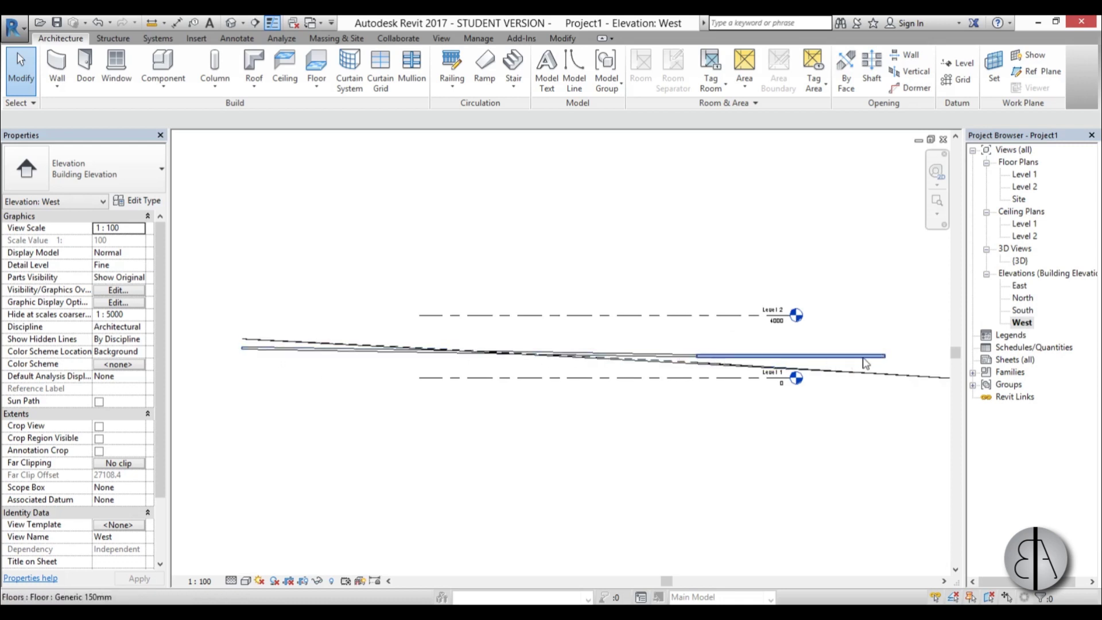
{"action": "scroll", "coordinate": [615, 353], "scroll_direction": "down", "scroll_amount": 1}
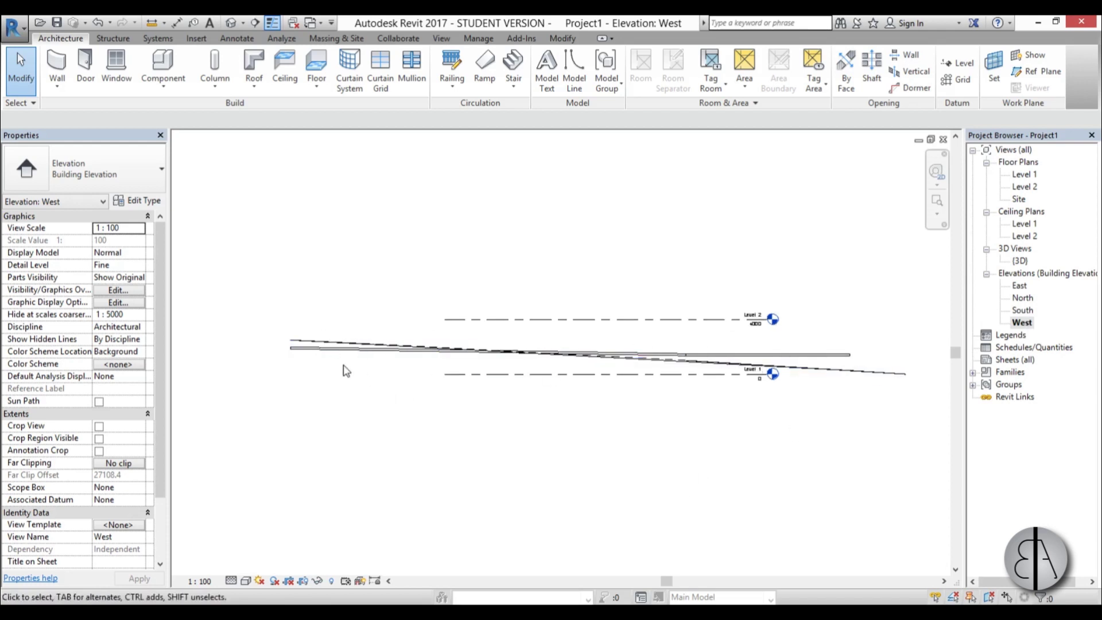
Orbit the 3D view to inspect the terrain, then switch to the Site floor plan.
{"action": "double_click", "coordinate": [1021, 261]}
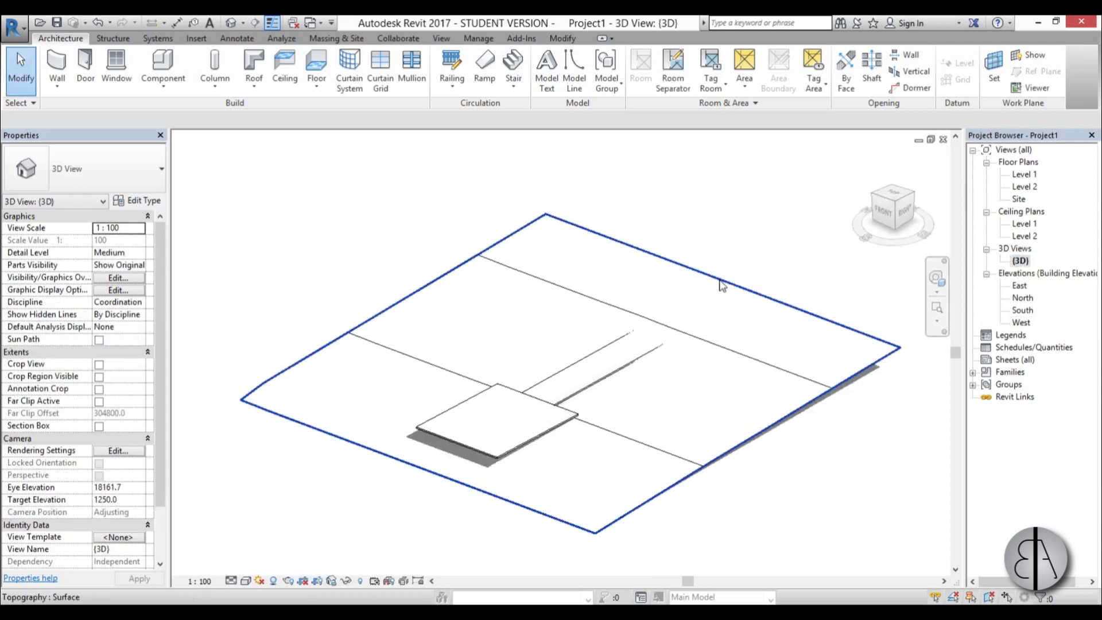
{"action": "scroll", "coordinate": [577, 408], "scroll_direction": "up", "scroll_amount": 5}
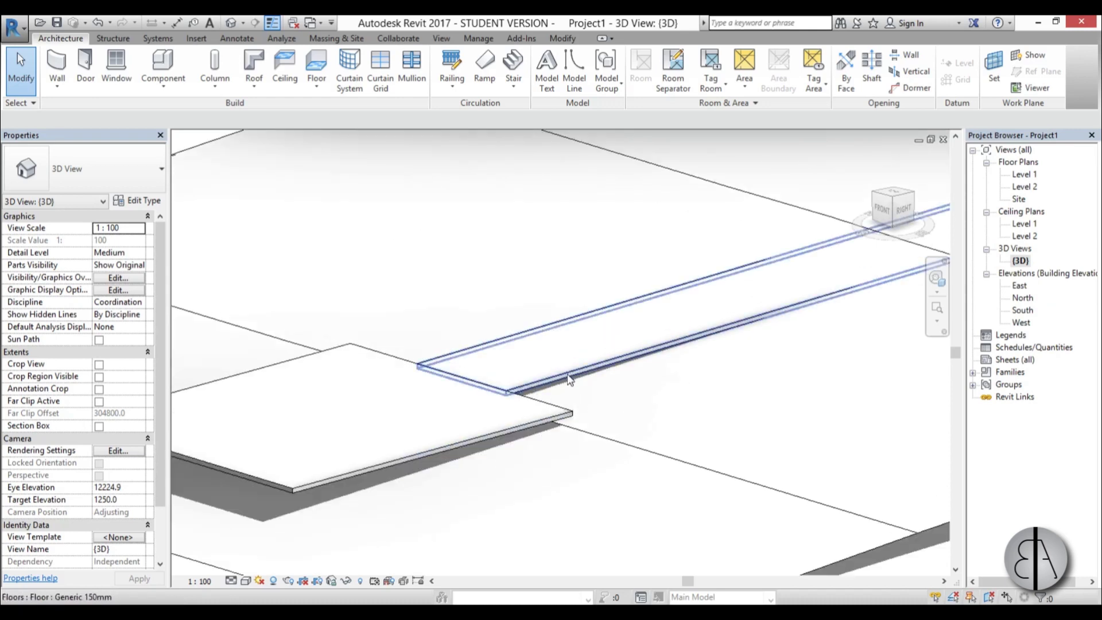
{"action": "middle_click_drag", "start_coordinate": [632, 470], "coordinate": [690, 448], "text": "shift"}
{"action": "scroll", "coordinate": [617, 471], "scroll_direction": "down", "scroll_amount": 4}
{"action": "middle_click_drag", "start_coordinate": [749, 398], "coordinate": [729, 406]}
{"action": "double_click", "coordinate": [1031, 202]}
{"action": "scroll", "coordinate": [662, 217], "scroll_direction": "down", "scroll_amount": 2}
Start Split Surface on the toposurface and pick the floor pad and walkway edges as split lines.
{"action": "left_click", "coordinate": [336, 39]}
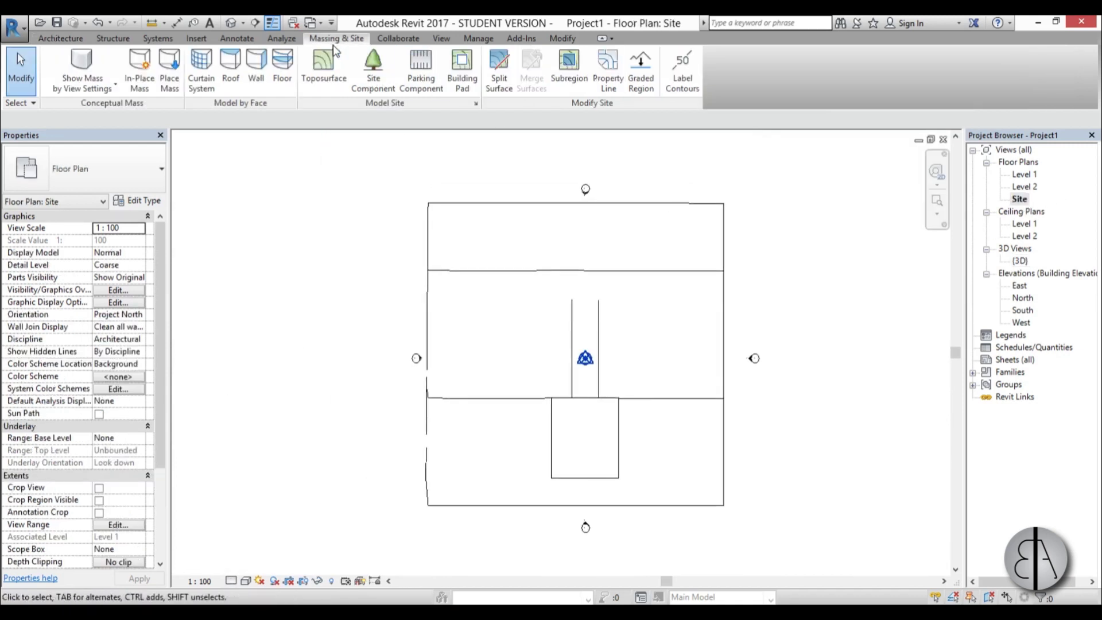
{"action": "left_click", "coordinate": [497, 96]}
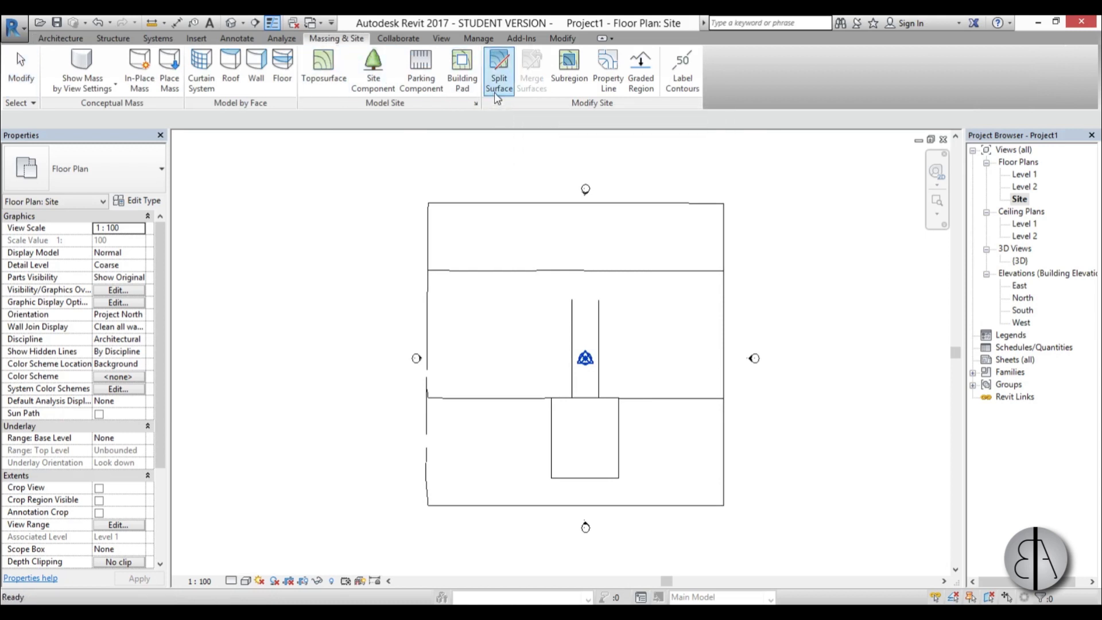
{"action": "left_click", "coordinate": [528, 208]}
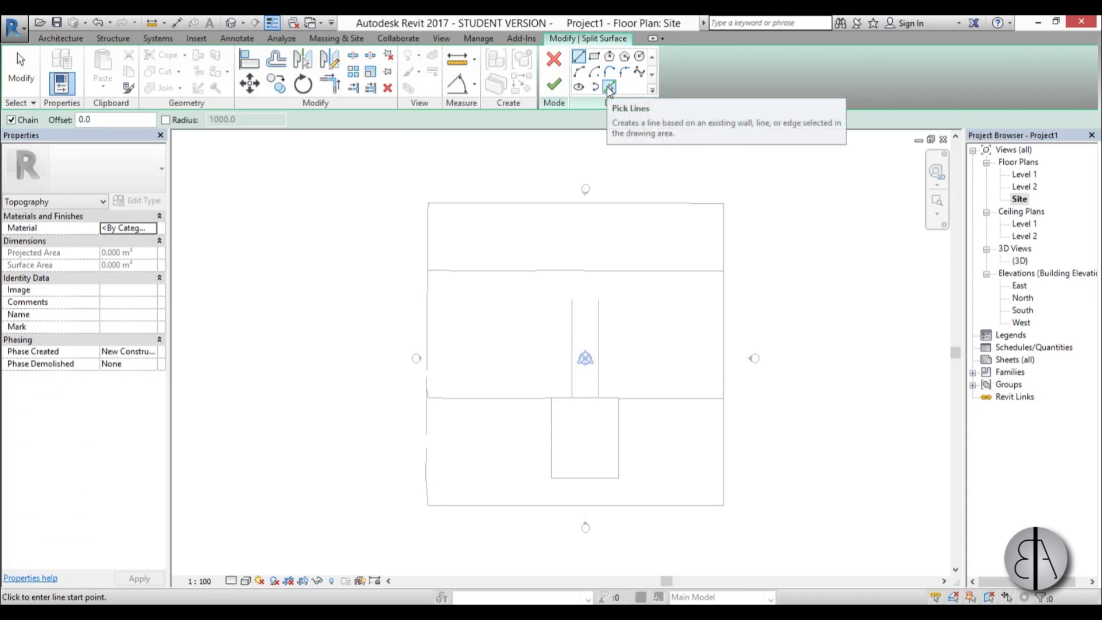
{"action": "left_click", "coordinate": [609, 87]}
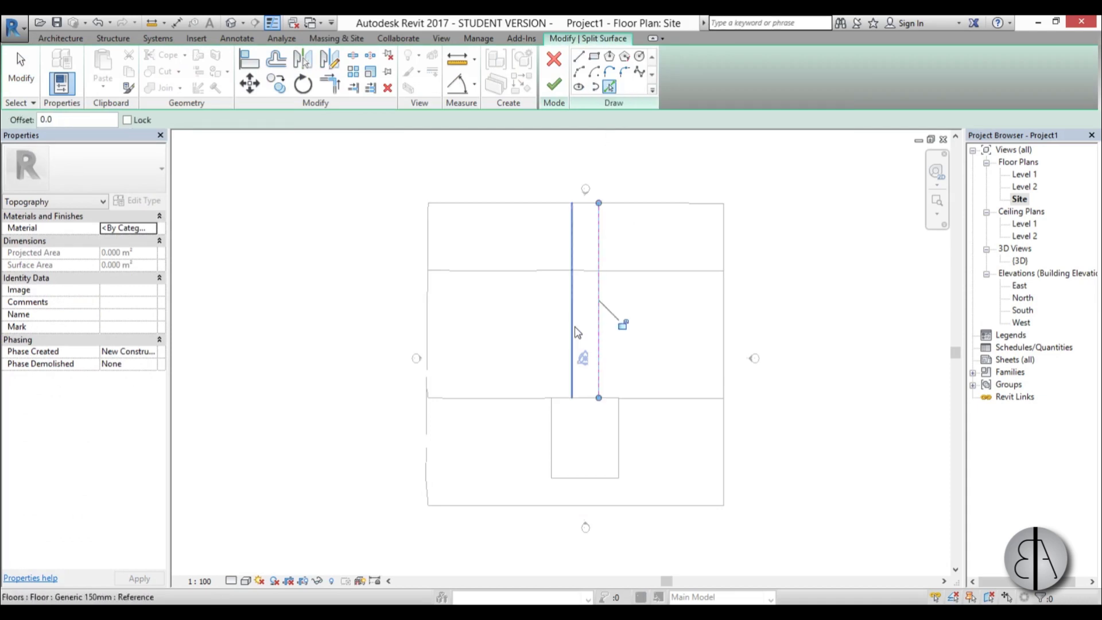
{"action": "left_click", "coordinate": [562, 406]}
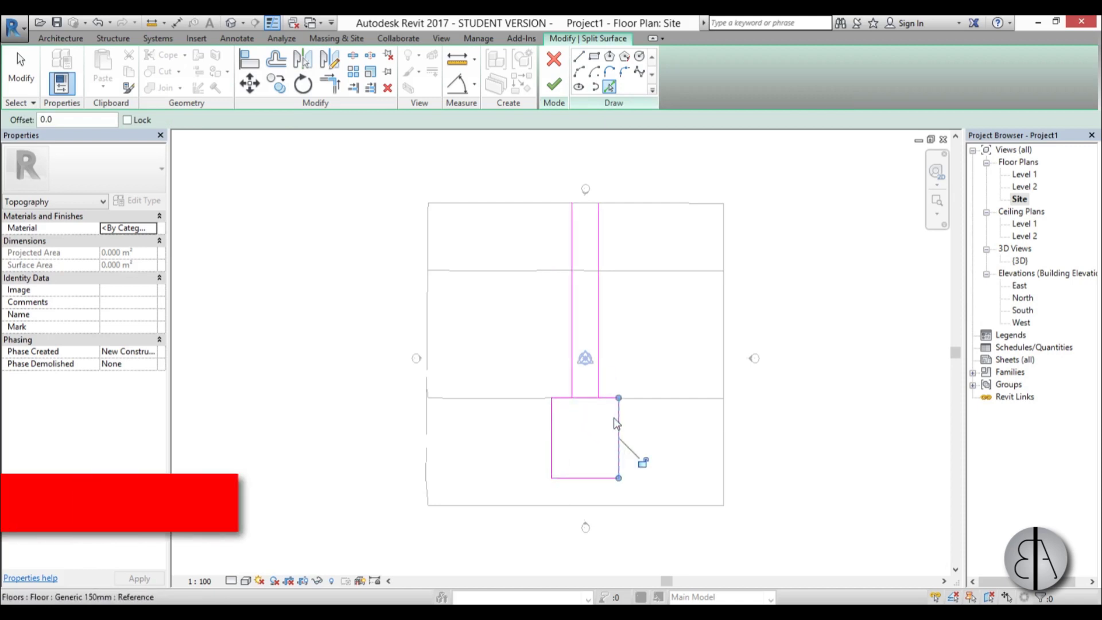
Split the pad's top edge at the walkway (SL) and trim the sketch lines to corners (TR).
{"action": "scroll", "coordinate": [610, 404], "scroll_direction": "up", "scroll_amount": 3}
{"action": "key", "text": "Escape"}
{"action": "key", "text": "Escape"}
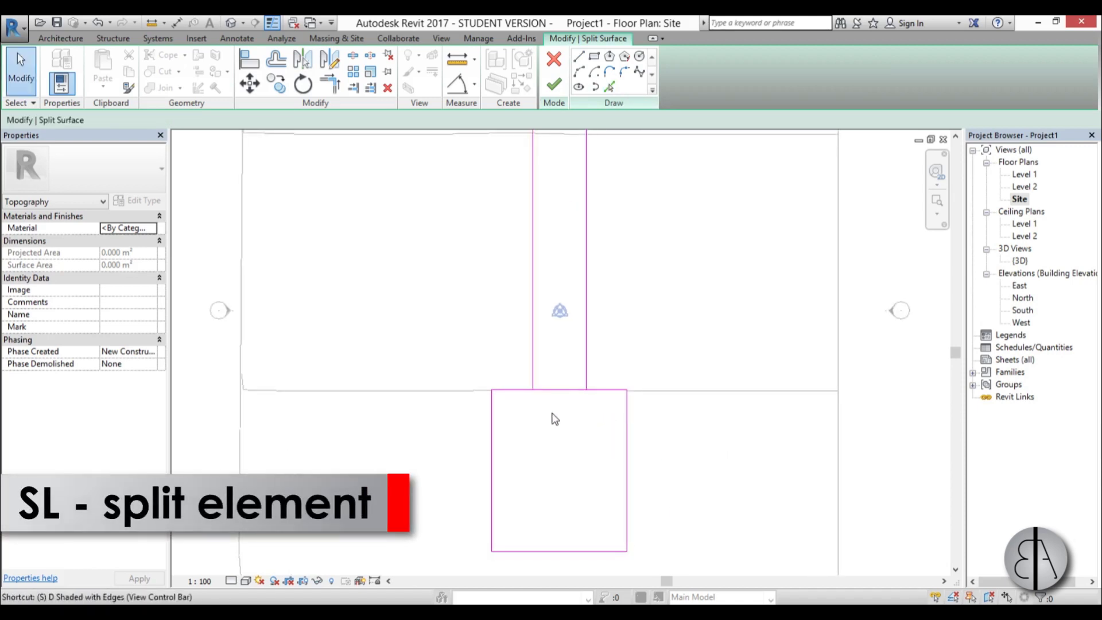
{"action": "key", "text": "l"}
{"action": "left_click", "coordinate": [555, 390]}
{"action": "key", "text": "Escape"}
{"action": "key", "text": "Escape"}
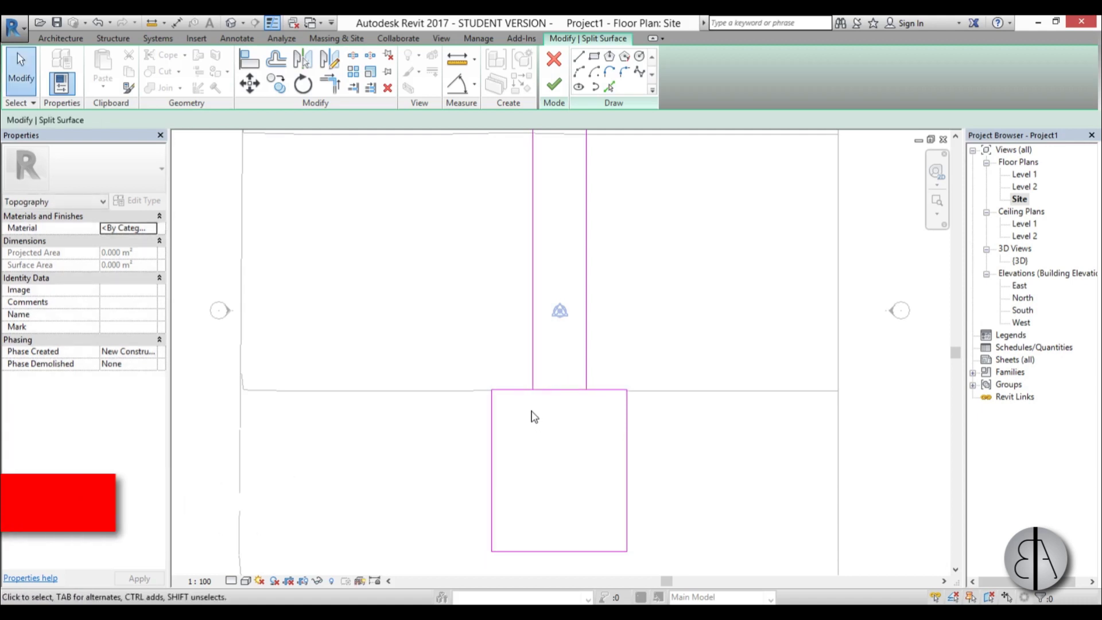
{"action": "key", "text": "t"}
{"action": "key", "text": "r"}
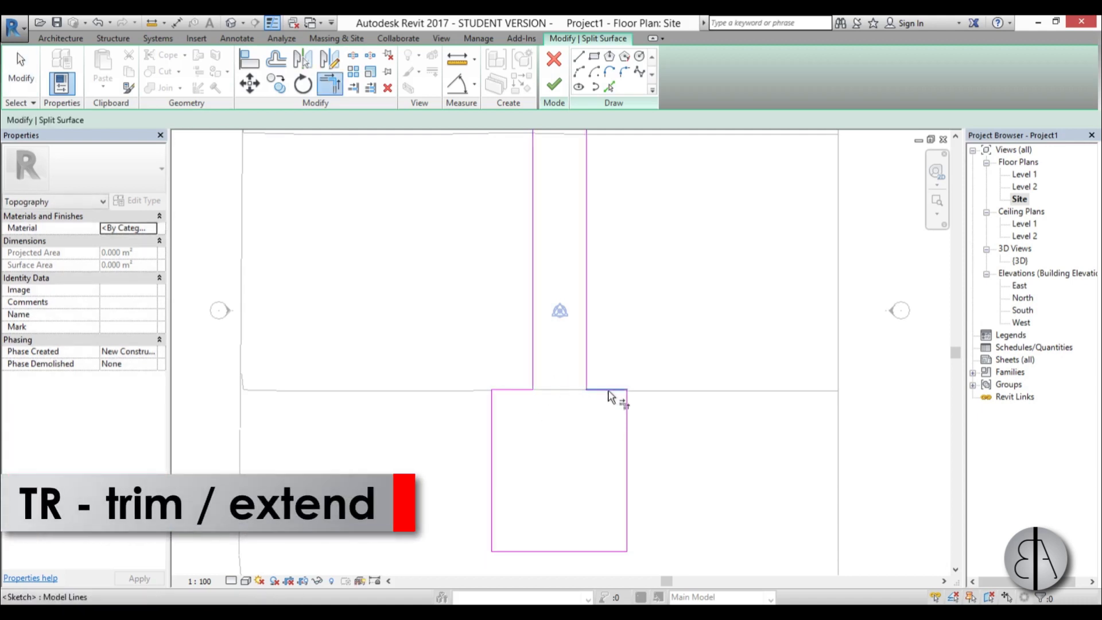
{"action": "scroll", "coordinate": [605, 298], "scroll_direction": "down", "scroll_amount": 2}
{"action": "middle_click_drag", "start_coordinate": [605, 293], "coordinate": [593, 357]}
{"action": "scroll", "coordinate": [593, 163], "scroll_direction": "up", "scroll_amount": 3}
{"action": "key", "text": "Escape"}
Extend both walkway boundary lines past the terrain's top edge.
{"action": "left_click", "coordinate": [571, 241]}
{"action": "left_click_drag", "start_coordinate": [572, 230], "coordinate": [571, 208]}
{"action": "left_click", "coordinate": [500, 248]}
{"action": "left_click_drag", "start_coordinate": [500, 229], "coordinate": [500, 206]}
{"action": "scroll", "coordinate": [602, 308], "scroll_direction": "down", "scroll_amount": 4}
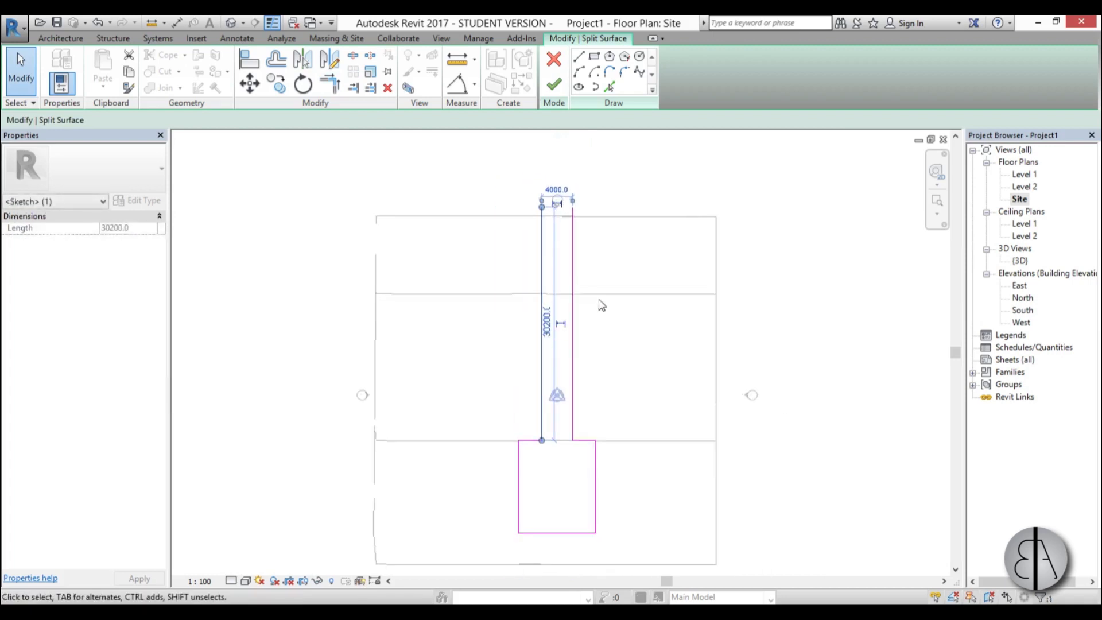
{"action": "left_click", "coordinate": [582, 150]}
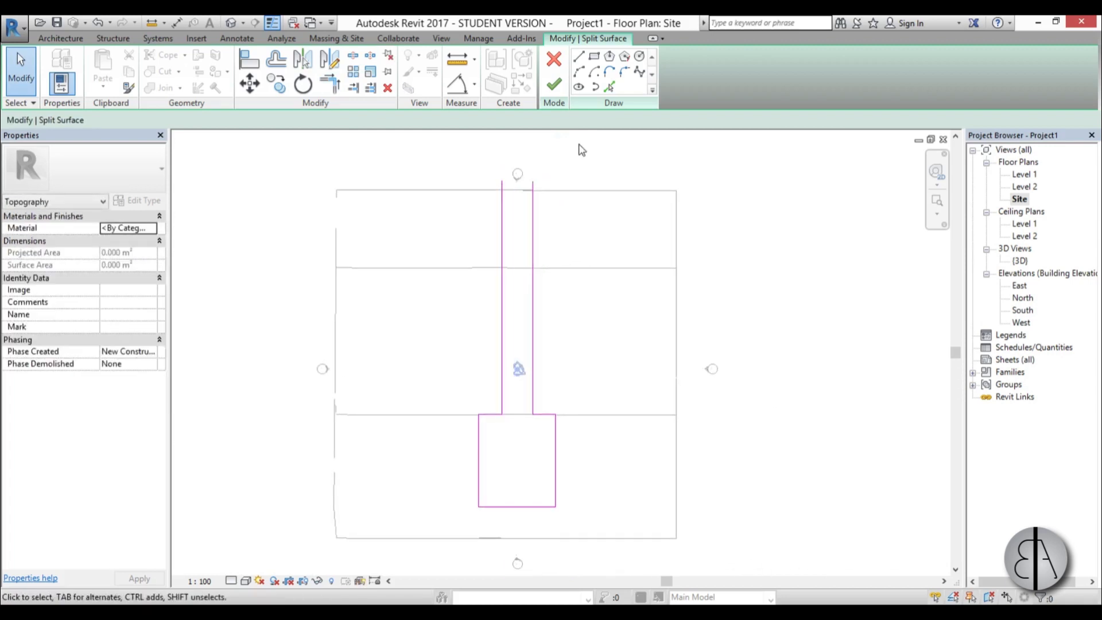
Clear the selection and orbit the 3D view to inspect the split terrain.
{"action": "left_click", "coordinate": [554, 87]}
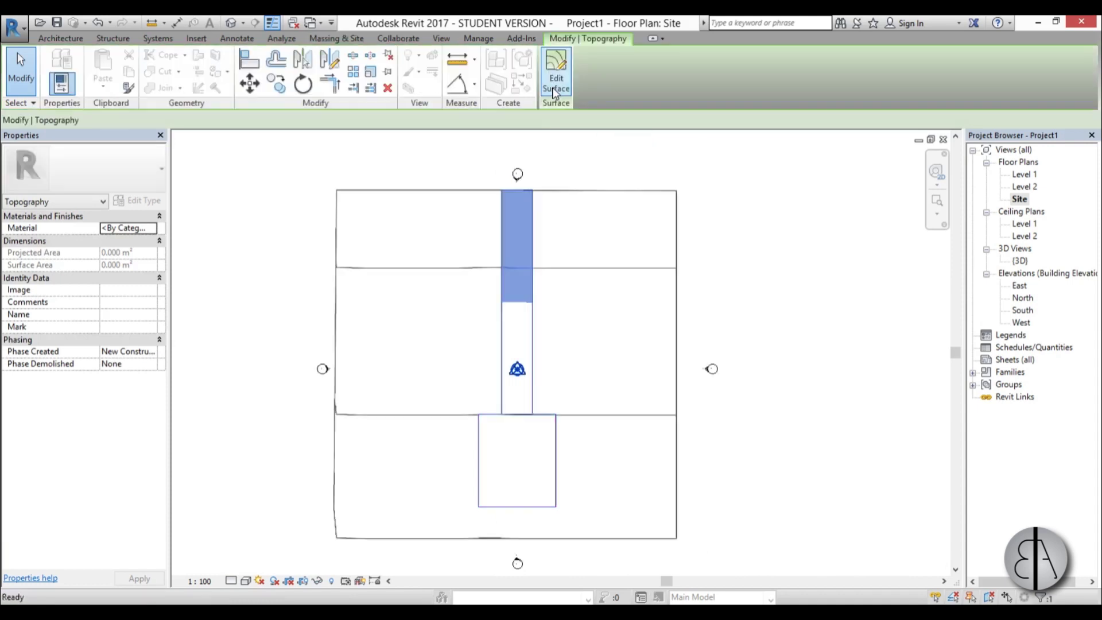
{"action": "left_click", "coordinate": [702, 397]}
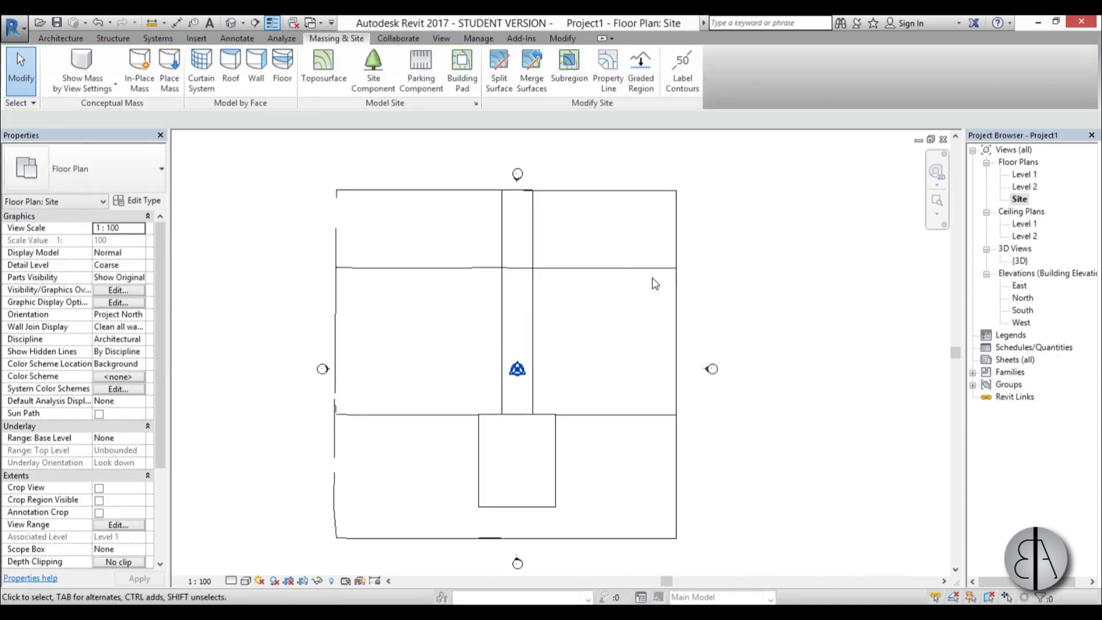
{"action": "double_click", "coordinate": [1020, 261]}
{"action": "middle_click_drag", "start_coordinate": [563, 364], "coordinate": [715, 408], "text": "shift"}
Select the split-off terrain strip, then select the remaining toposurface around it.
{"action": "left_click", "coordinate": [713, 409]}
{"action": "middle_click_drag", "start_coordinate": [485, 388], "coordinate": [787, 478], "text": "shift"}
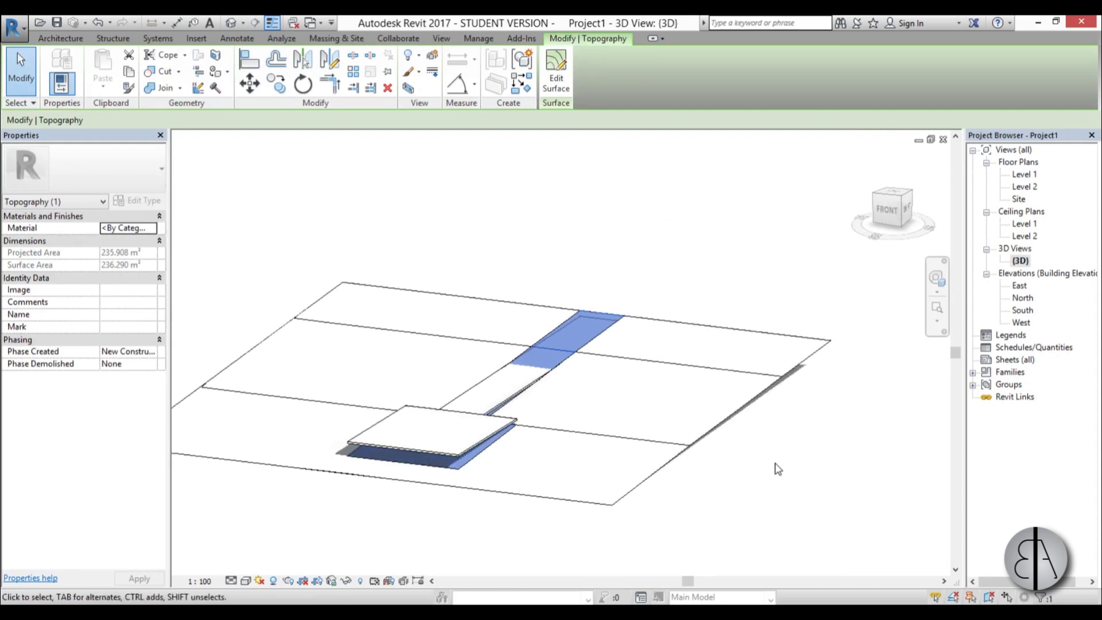
{"action": "left_click", "coordinate": [708, 466]}
{"action": "middle_click_drag", "start_coordinate": [708, 466], "coordinate": [692, 499], "text": "shift"}
{"action": "scroll", "coordinate": [445, 482], "scroll_direction": "up", "scroll_amount": 3}
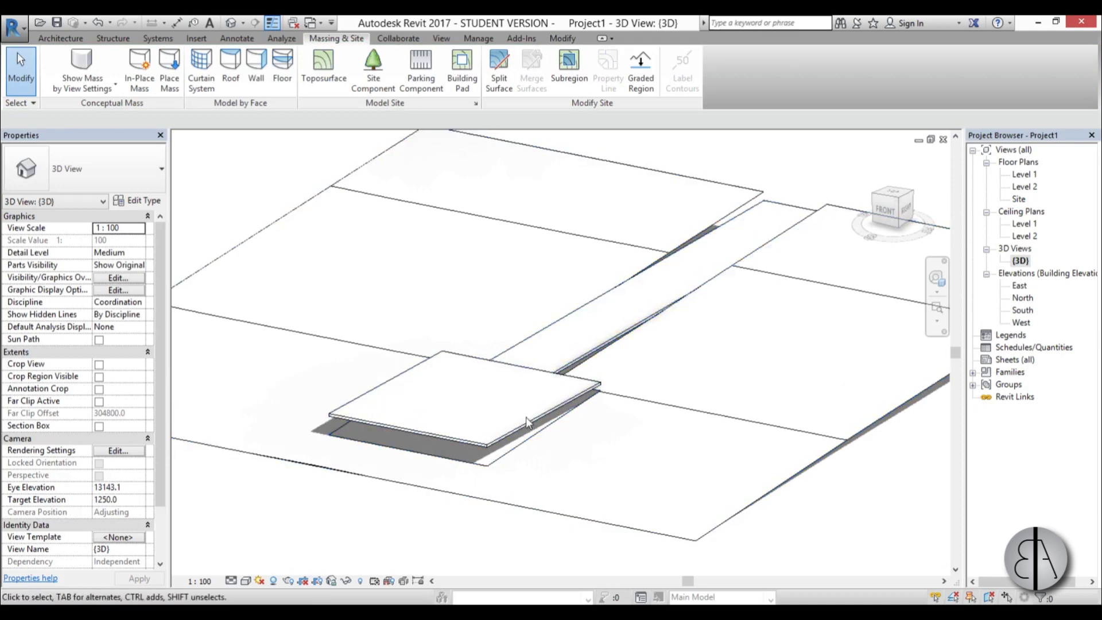
{"action": "left_click", "coordinate": [495, 474]}
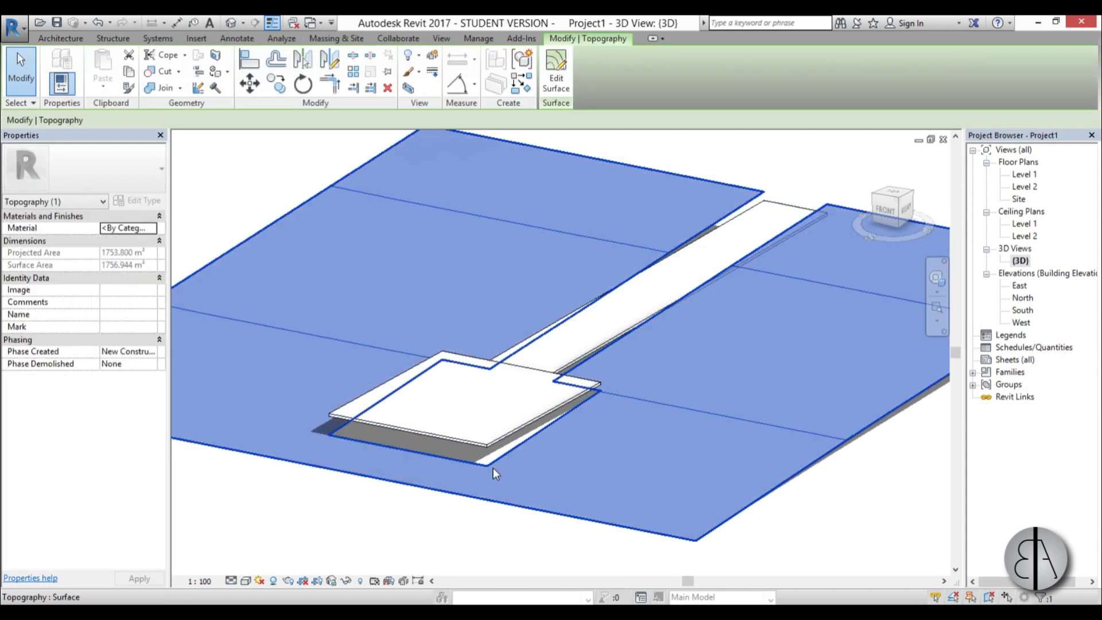
Edit the toposurface's points, orbit to the floor pad edge, and start Align with AL.
{"action": "left_click", "coordinate": [556, 81]}
{"action": "middle_click_drag", "start_coordinate": [788, 539], "coordinate": [757, 565], "text": "shift"}
{"action": "scroll", "coordinate": [435, 450], "scroll_direction": "up", "scroll_amount": 5}
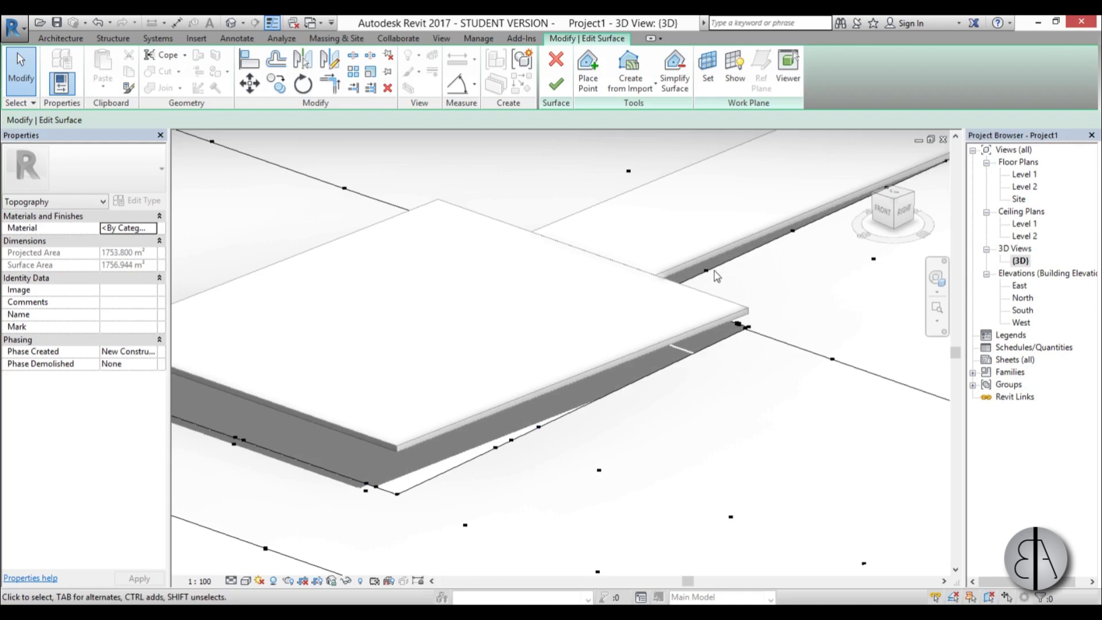
{"action": "scroll", "coordinate": [727, 403], "scroll_direction": "down", "scroll_amount": 1}
{"action": "middle_click_drag", "start_coordinate": [710, 454], "coordinate": [678, 440], "text": "shift"}
{"action": "middle_click_drag", "start_coordinate": [586, 455], "coordinate": [632, 475]}
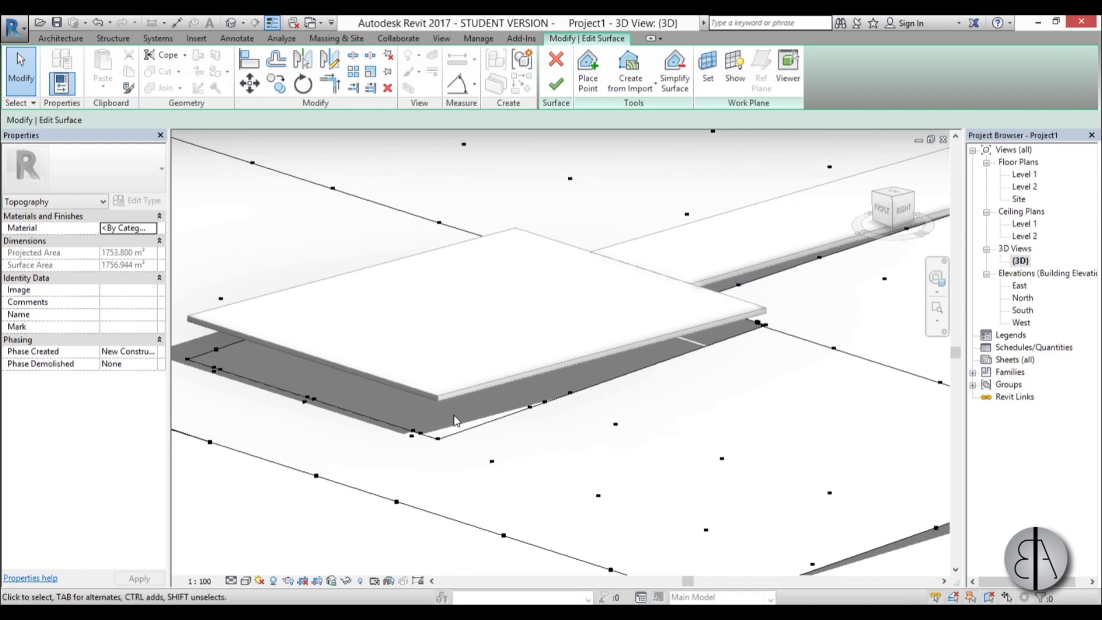
{"action": "key", "text": "a"}
{"action": "key", "text": "l"}
{"action": "middle_click_drag", "start_coordinate": [456, 420], "coordinate": [460, 356], "text": "shift"}
Align the first terrain boundary points, including the one near the corner, up to the slab edge.
{"action": "scroll", "coordinate": [467, 345], "scroll_direction": "up", "scroll_amount": 3}
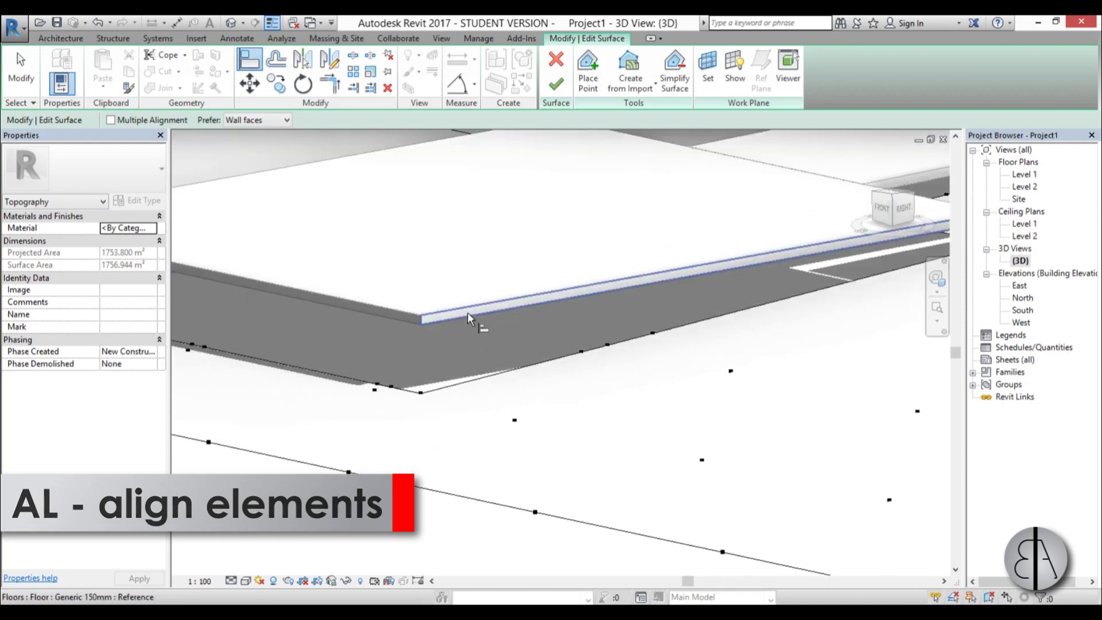
{"action": "left_click", "coordinate": [470, 319]}
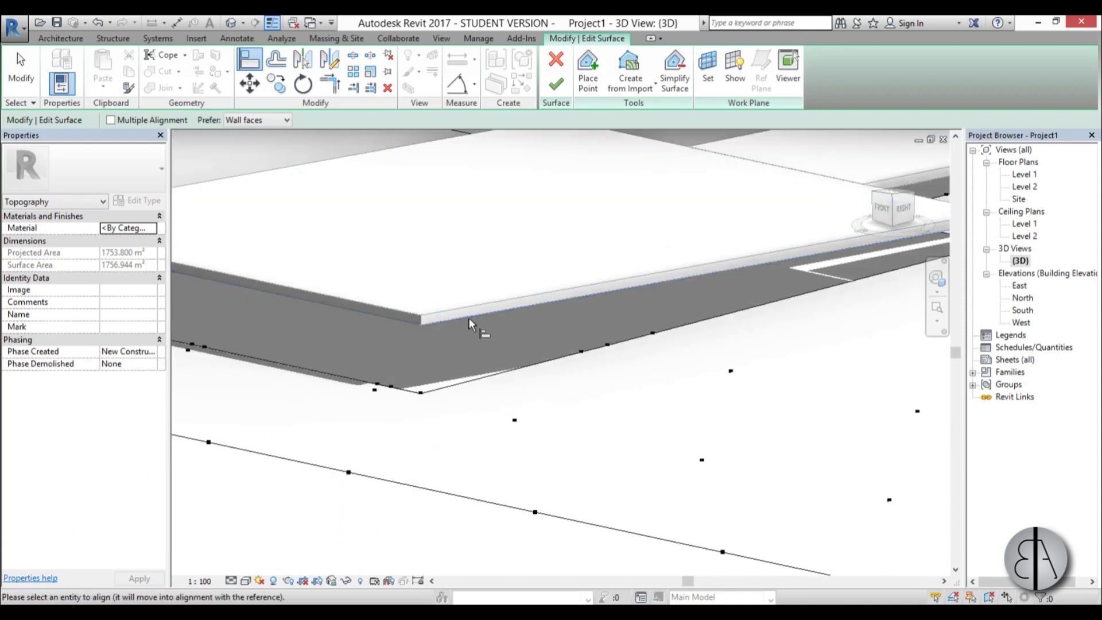
{"action": "left_click", "coordinate": [594, 361]}
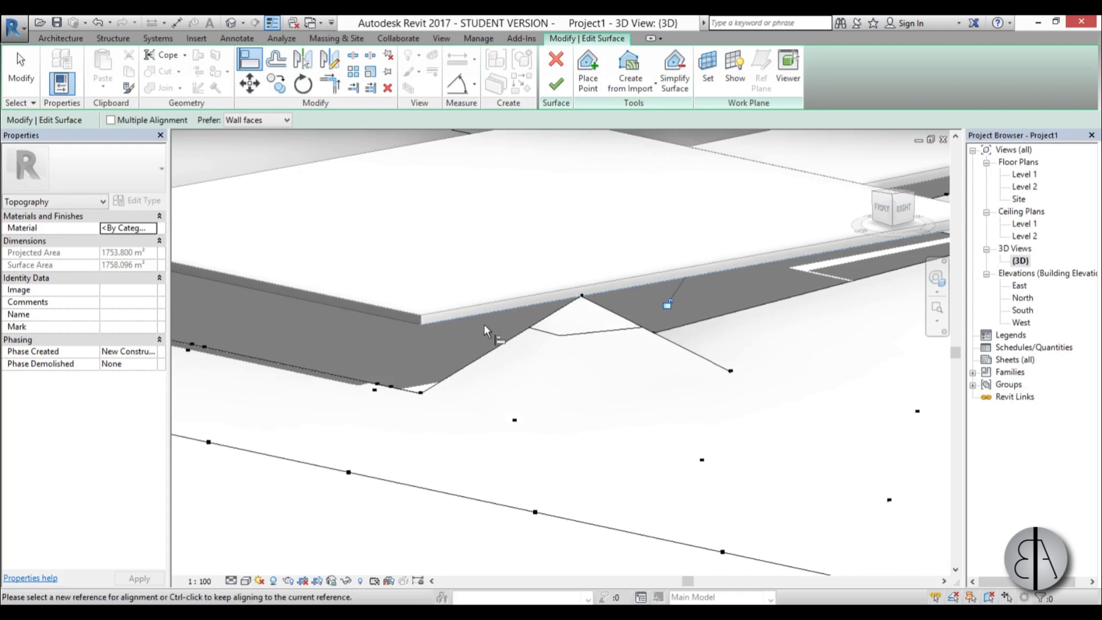
{"action": "middle_click_drag", "start_coordinate": [642, 383], "coordinate": [637, 449], "text": "shift"}
{"action": "left_click", "coordinate": [393, 372]}
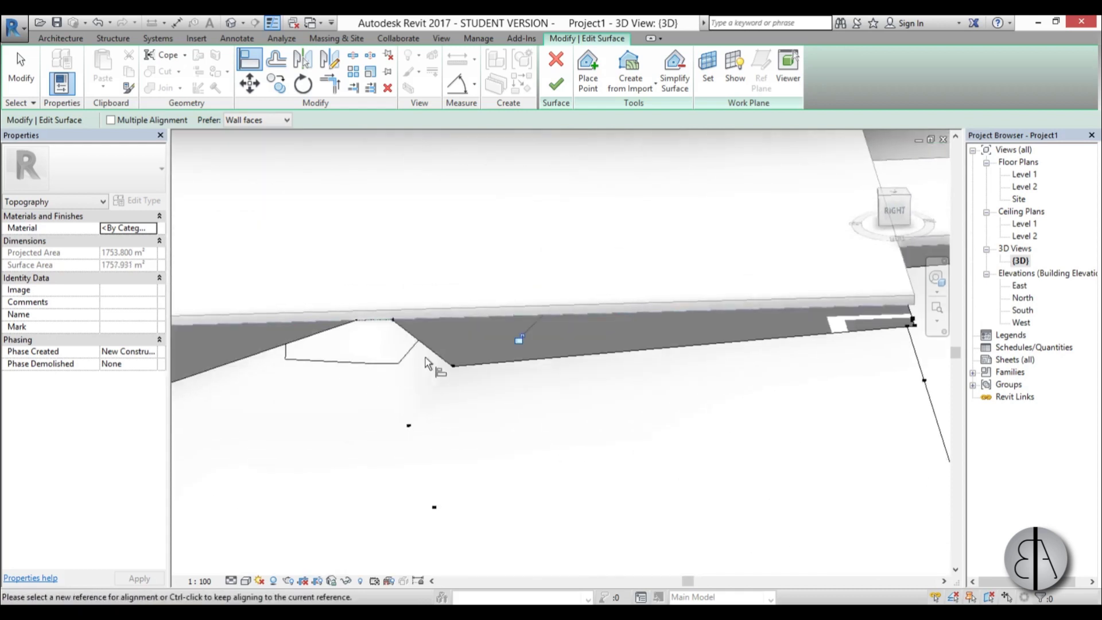
{"action": "left_click", "coordinate": [467, 318]}
{"action": "left_click", "coordinate": [453, 363]}
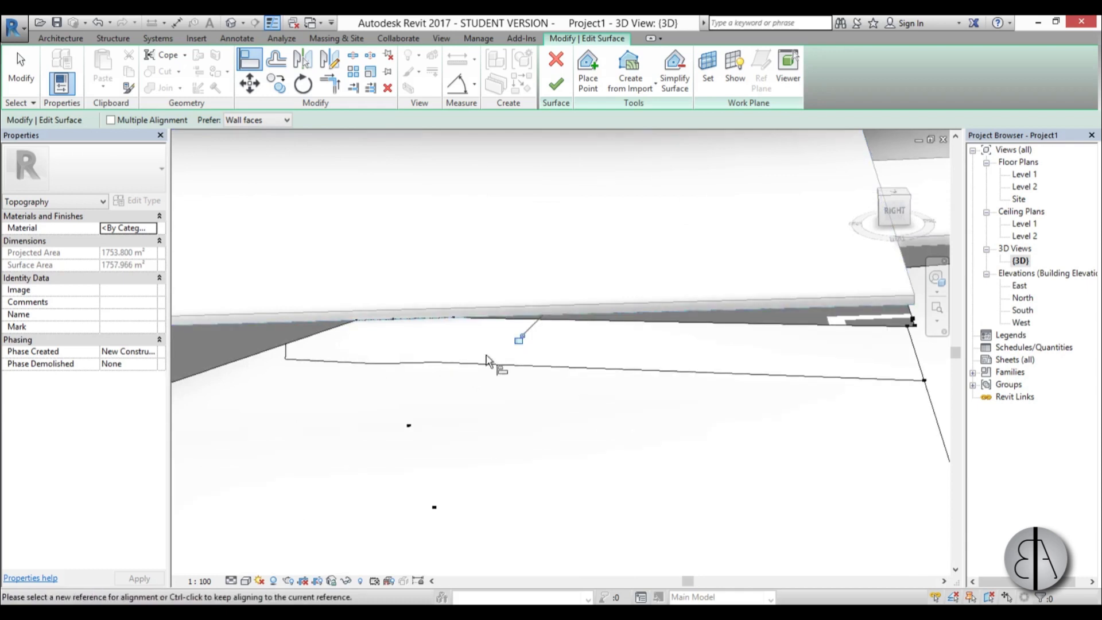
{"action": "middle_click_drag", "start_coordinate": [822, 322], "coordinate": [652, 442]}
{"action": "left_click", "coordinate": [625, 439]}
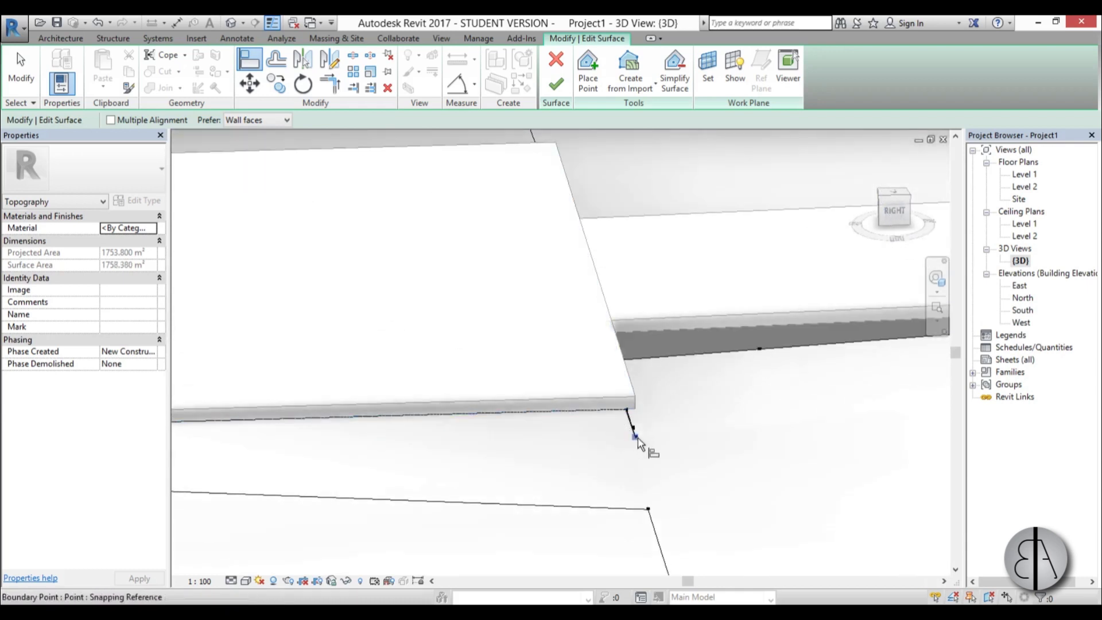
Align the boundary points along the slab's lower back edge to that edge.
{"action": "middle_click_drag", "start_coordinate": [678, 460], "coordinate": [1050, 343], "text": "shift"}
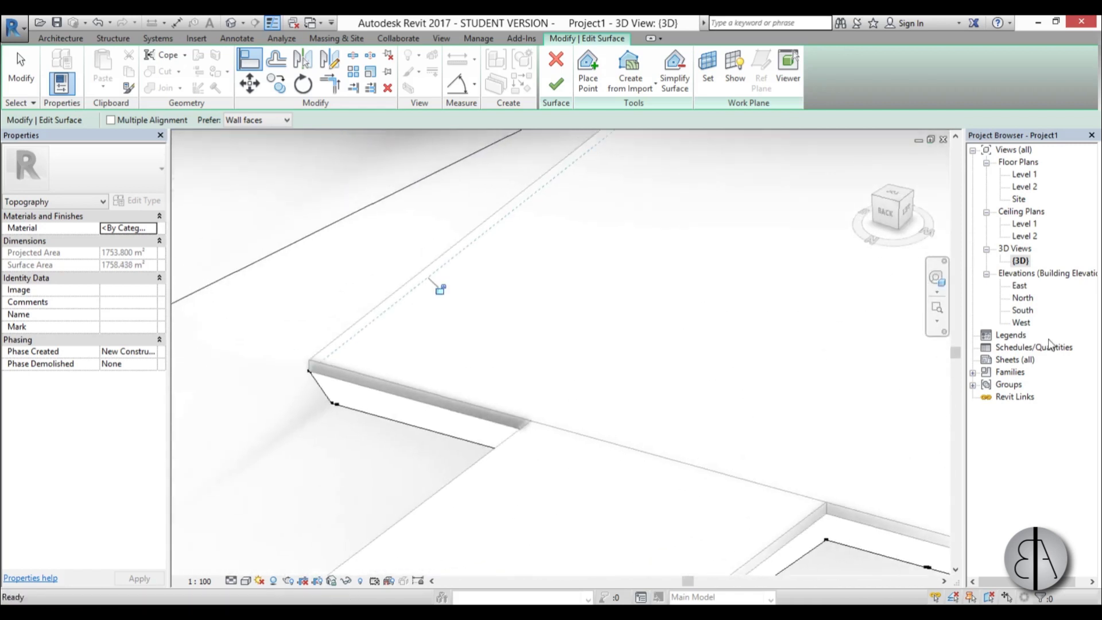
{"action": "left_click", "coordinate": [350, 381]}
{"action": "left_click", "coordinate": [331, 404]}
{"action": "left_click", "coordinate": [364, 387]}
{"action": "left_click", "coordinate": [336, 404]}
{"action": "scroll", "coordinate": [593, 373], "scroll_direction": "down", "scroll_amount": 2}
{"action": "middle_click_drag", "start_coordinate": [594, 379], "coordinate": [467, 384], "text": "shift"}
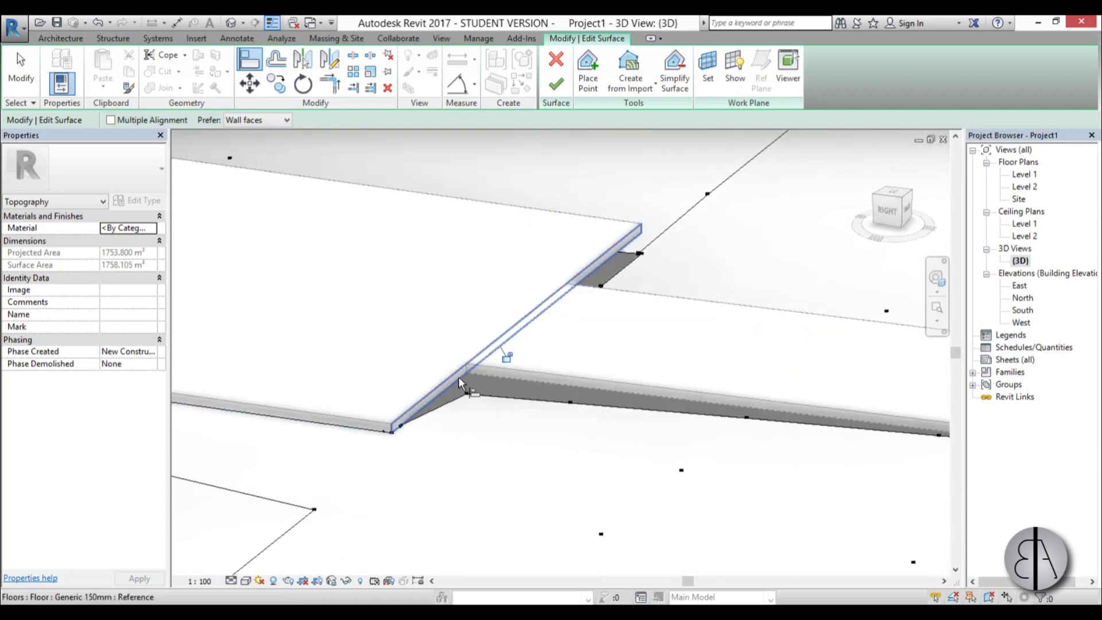
{"action": "left_click", "coordinate": [466, 395]}
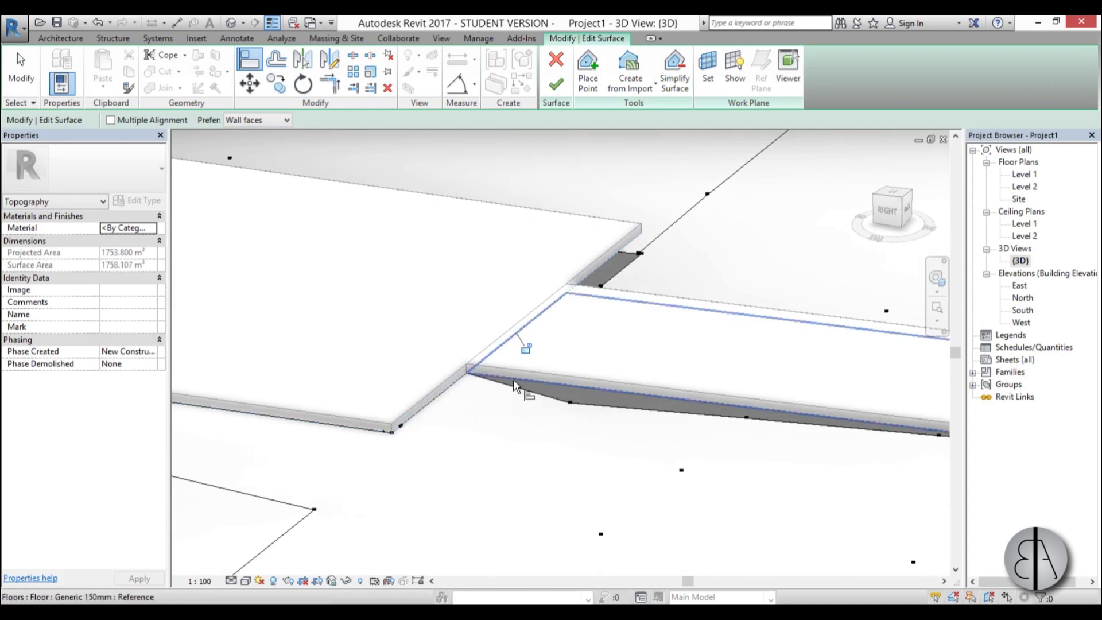
{"action": "left_click", "coordinate": [567, 403]}
Align further boundary points to the next slab edges.
{"action": "middle_click_drag", "start_coordinate": [610, 444], "coordinate": [655, 445], "text": "shift"}
{"action": "left_click", "coordinate": [705, 437]}
{"action": "left_click", "coordinate": [725, 447]}
{"action": "middle_click_drag", "start_coordinate": [829, 456], "coordinate": [783, 429]}
{"action": "left_click", "coordinate": [783, 429]}
{"action": "scroll", "coordinate": [752, 449], "scroll_direction": "up", "scroll_amount": 2}
{"action": "left_click", "coordinate": [745, 409]}
{"action": "left_click", "coordinate": [806, 409]}
{"action": "left_click", "coordinate": [833, 396]}
Align three more boundary points to the slab edge.
{"action": "middle_click_drag", "start_coordinate": [835, 402], "coordinate": [384, 429]}
{"action": "left_click", "coordinate": [538, 394]}
{"action": "left_click", "coordinate": [582, 414]}
{"action": "left_click", "coordinate": [640, 374]}
{"action": "middle_click_drag", "start_coordinate": [641, 374], "coordinate": [605, 433], "text": "shift"}
Set the stacked boundary points' elevation to 1849.5.
{"action": "left_click", "coordinate": [609, 370]}
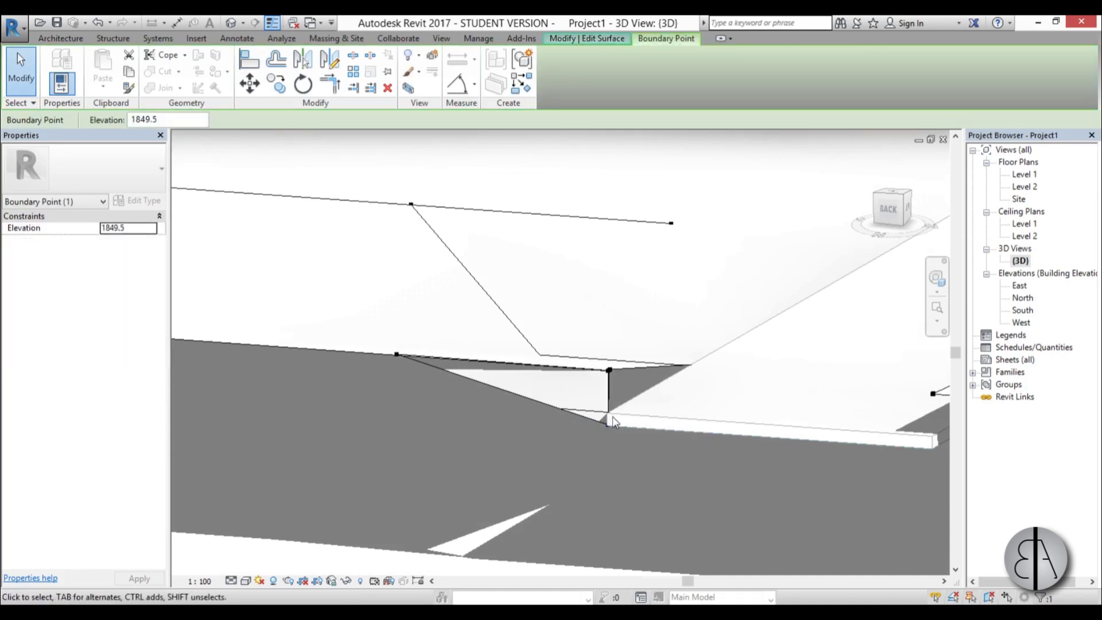
{"action": "left_click_drag", "start_coordinate": [631, 350], "coordinate": [590, 389]}
{"action": "left_click_drag", "start_coordinate": [167, 120], "coordinate": [130, 120]}
{"action": "type", "text": "1849.5"}
{"action": "key", "text": "Return"}
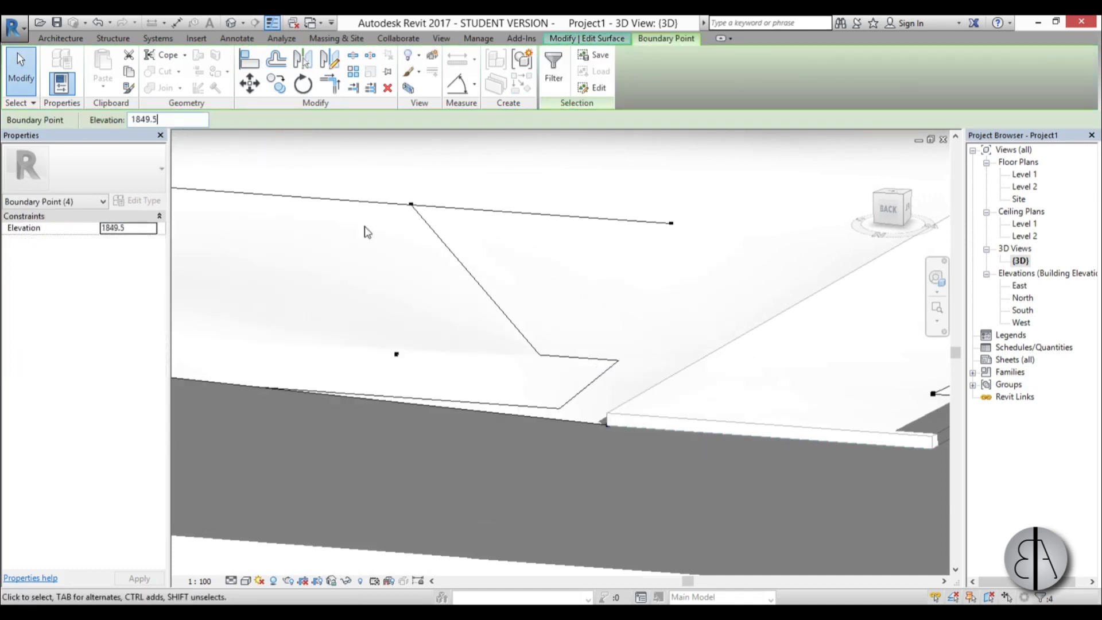
{"action": "left_click", "coordinate": [689, 488]}
{"action": "middle_click_drag", "start_coordinate": [815, 505], "coordinate": [752, 453], "text": "shift"}
Align two more boundary points to the slab edge with AL and dismiss the triangulation error.
{"action": "key", "text": "a"}
{"action": "key", "text": "l"}
{"action": "left_click", "coordinate": [551, 415]}
{"action": "middle_click_drag", "start_coordinate": [649, 454], "coordinate": [660, 416], "text": "shift"}
{"action": "left_click", "coordinate": [746, 414]}
{"action": "left_click", "coordinate": [561, 401]}
{"action": "left_click", "coordinate": [561, 373]}
Select the problem boundary points, then clear the selection.
{"action": "left_click", "coordinate": [1075, 587]}
{"action": "key", "text": "Escape"}
{"action": "left_click_drag", "start_coordinate": [539, 351], "coordinate": [580, 388]}
{"action": "middle_click_drag", "start_coordinate": [581, 394], "coordinate": [349, 447], "text": "shift"}
{"action": "key", "text": "Escape"}
{"action": "middle_click_drag", "start_coordinate": [555, 435], "coordinate": [591, 497], "text": "shift"}
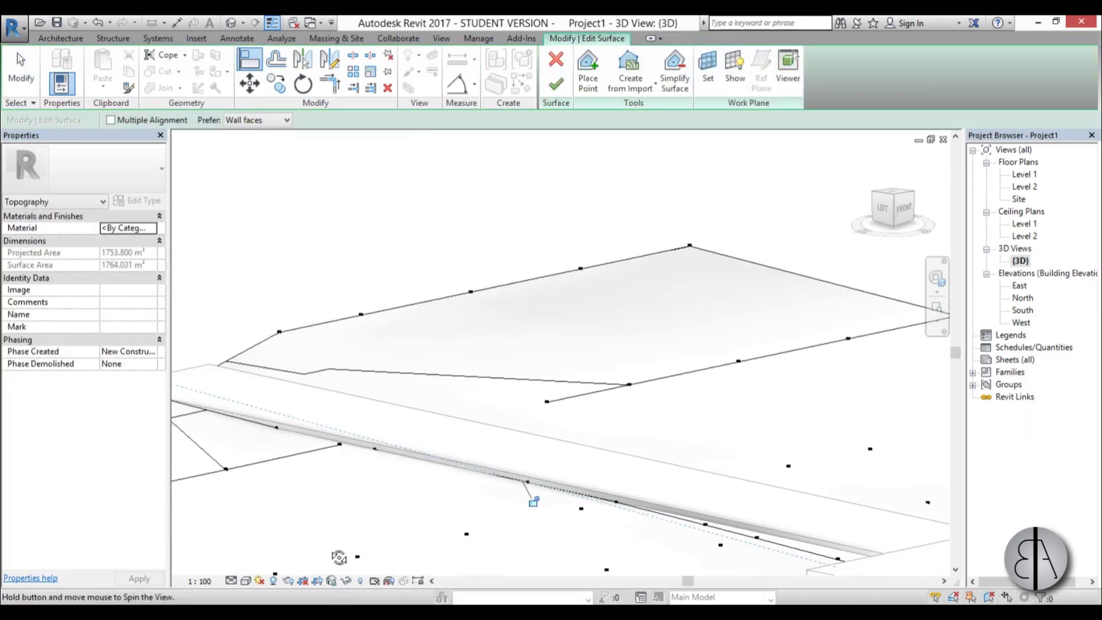
Align the surface points near the slab corner to the floor edge.
{"action": "left_click", "coordinate": [724, 523]}
{"action": "middle_click_drag", "start_coordinate": [740, 537], "coordinate": [924, 556], "text": "shift"}
{"action": "scroll", "coordinate": [367, 445], "scroll_direction": "up", "scroll_amount": 3}
{"action": "left_click", "coordinate": [351, 446]}
{"action": "middle_click_drag", "start_coordinate": [557, 505], "coordinate": [625, 540], "text": "shift"}
{"action": "left_click", "coordinate": [567, 349]}
{"action": "middle_click_drag", "start_coordinate": [569, 358], "coordinate": [471, 312], "text": "shift"}
{"action": "left_click", "coordinate": [357, 387]}
Align the remaining points along the pad's side to the floor edge.
{"action": "middle_click_drag", "start_coordinate": [663, 466], "coordinate": [366, 396], "text": "shift"}
{"action": "left_click", "coordinate": [669, 475]}
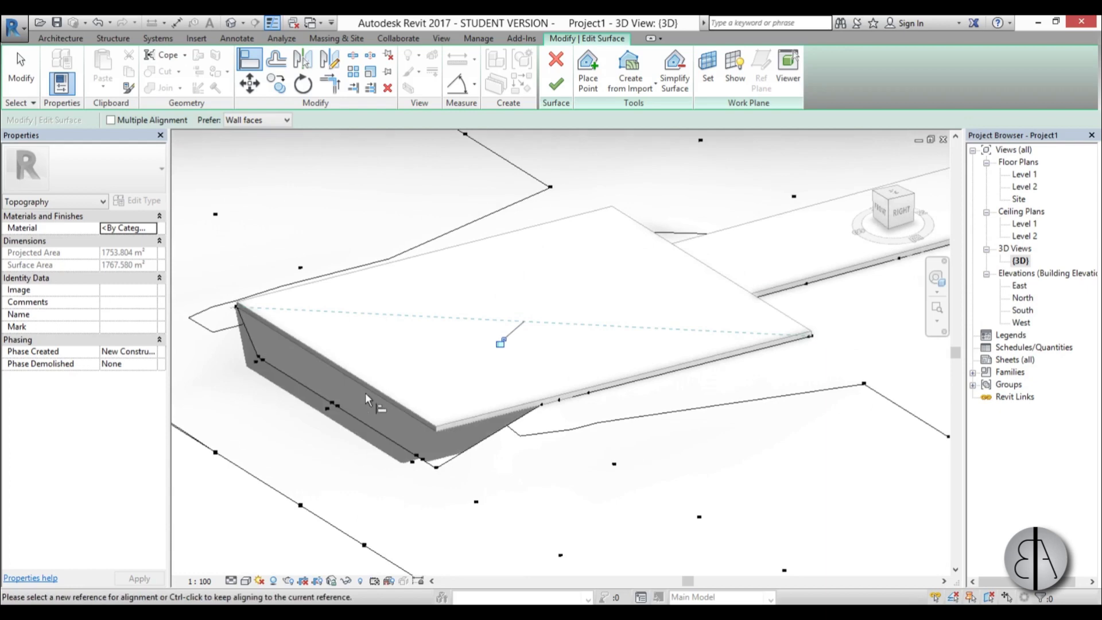
{"action": "left_click", "coordinate": [315, 359]}
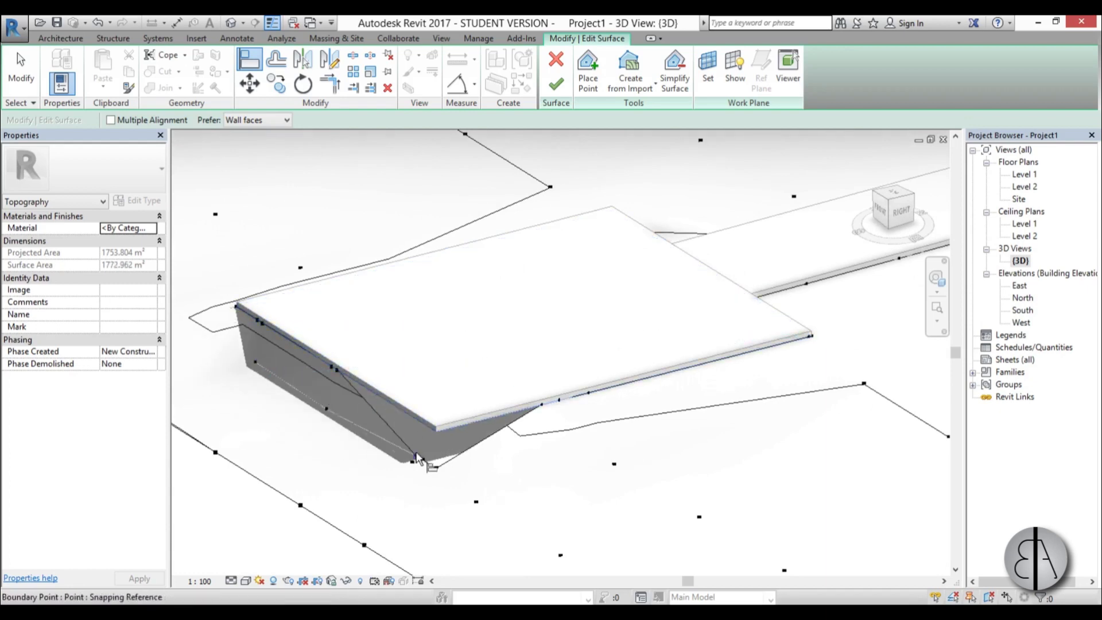
{"action": "left_click", "coordinate": [343, 404]}
{"action": "middle_click_drag", "start_coordinate": [344, 404], "coordinate": [517, 470], "text": "shift"}
{"action": "left_click", "coordinate": [25, 86]}
Delete the leftover boundary points.
{"action": "left_click_drag", "start_coordinate": [364, 372], "coordinate": [430, 433]}
{"action": "key", "text": "Delete"}
{"action": "middle_click_drag", "start_coordinate": [432, 434], "coordinate": [518, 469], "text": "shift"}
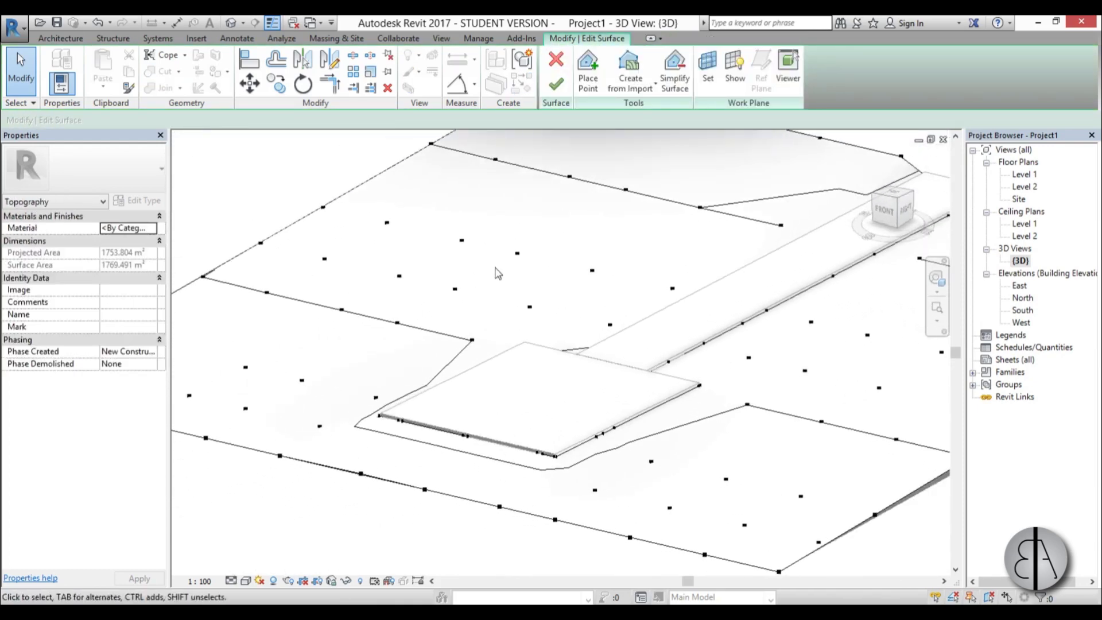
{"action": "middle_click_drag", "start_coordinate": [513, 324], "coordinate": [471, 329]}
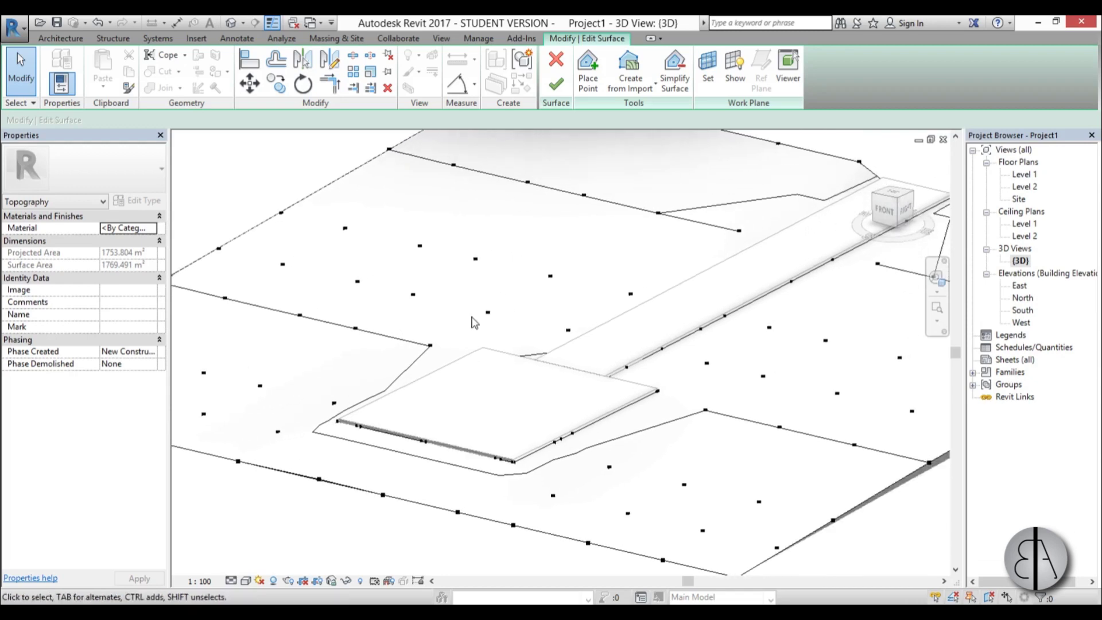
Finish the surface edit and orbit the 3D view to check the terrain around the pad.
{"action": "left_click", "coordinate": [556, 85]}
{"action": "middle_click_drag", "start_coordinate": [485, 477], "coordinate": [412, 471], "text": "shift"}
{"action": "middle_click_drag", "start_coordinate": [622, 383], "coordinate": [389, 494]}
{"action": "middle_click_drag", "start_coordinate": [598, 487], "coordinate": [542, 519], "text": "shift"}
{"action": "scroll", "coordinate": [614, 453], "scroll_direction": "down", "scroll_amount": 2}
{"action": "middle_click_drag", "start_coordinate": [638, 420], "coordinate": [833, 285]}
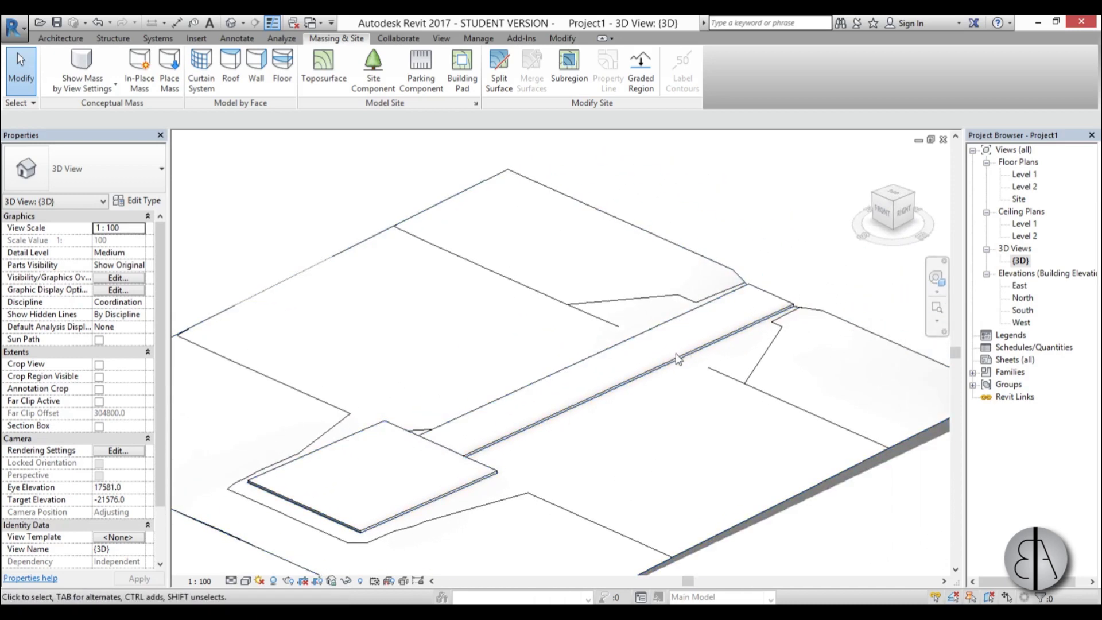
{"action": "middle_click_drag", "start_coordinate": [414, 485], "coordinate": [631, 511], "text": "shift"}
Check the floor on the terrain in the South and West elevations, then return to 3D.
{"action": "double_click", "coordinate": [1023, 310]}
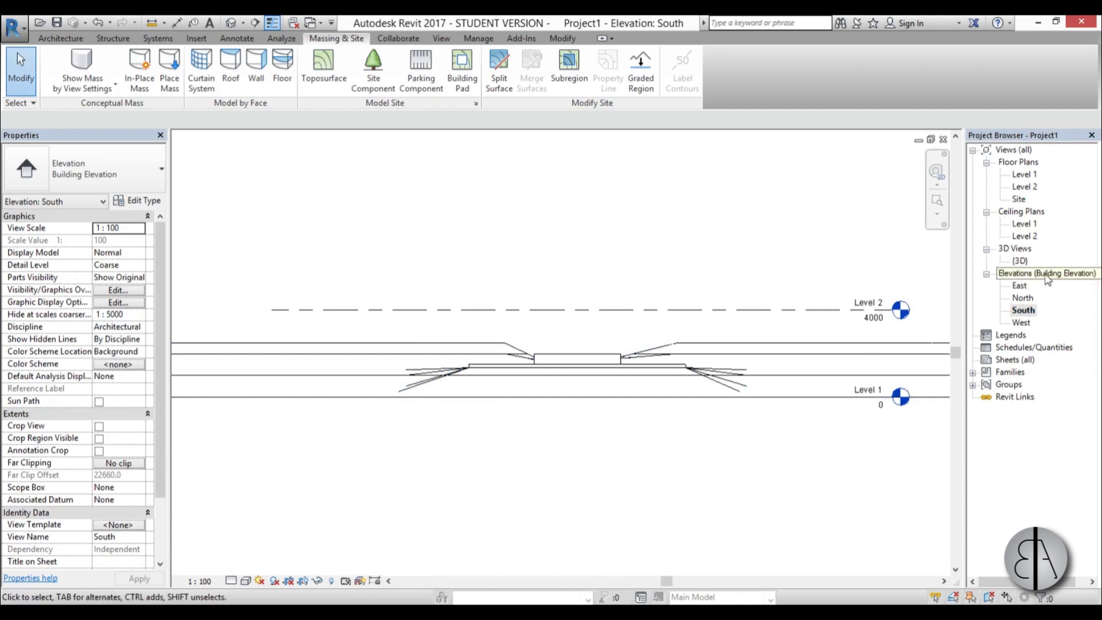
{"action": "double_click", "coordinate": [1022, 327]}
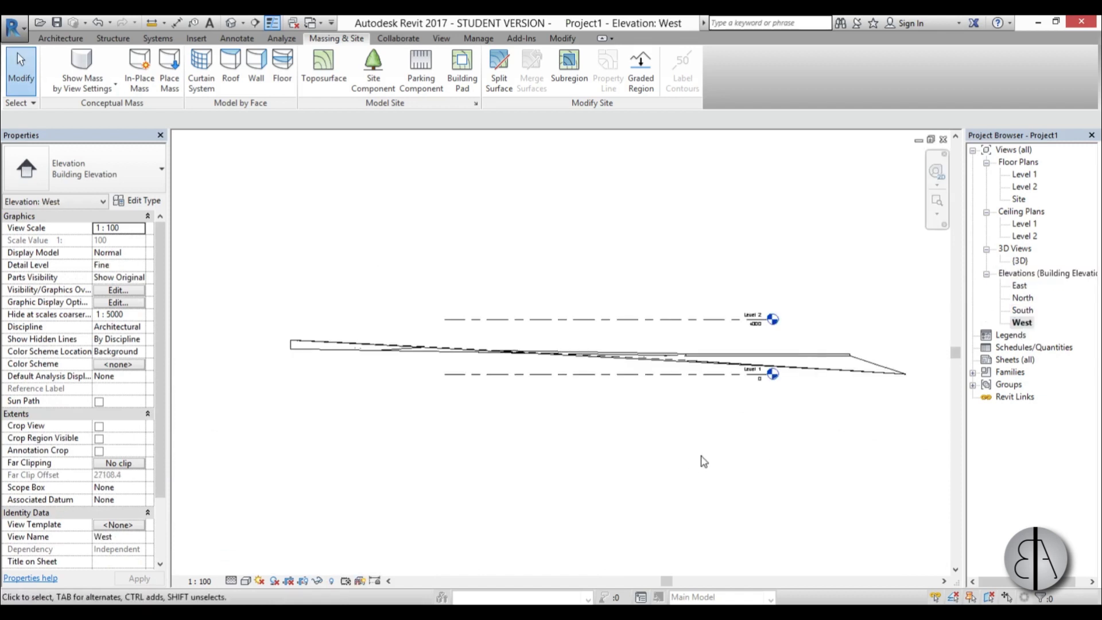
{"action": "scroll", "coordinate": [801, 406], "scroll_direction": "up", "scroll_amount": 4}
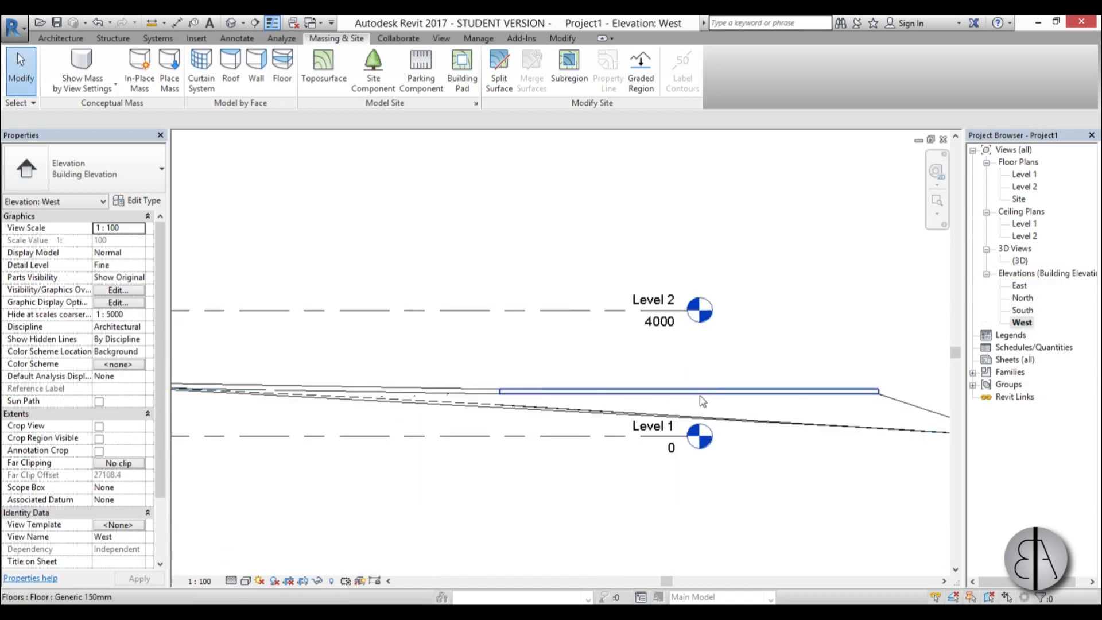
{"action": "scroll", "coordinate": [838, 428], "scroll_direction": "down", "scroll_amount": 3}
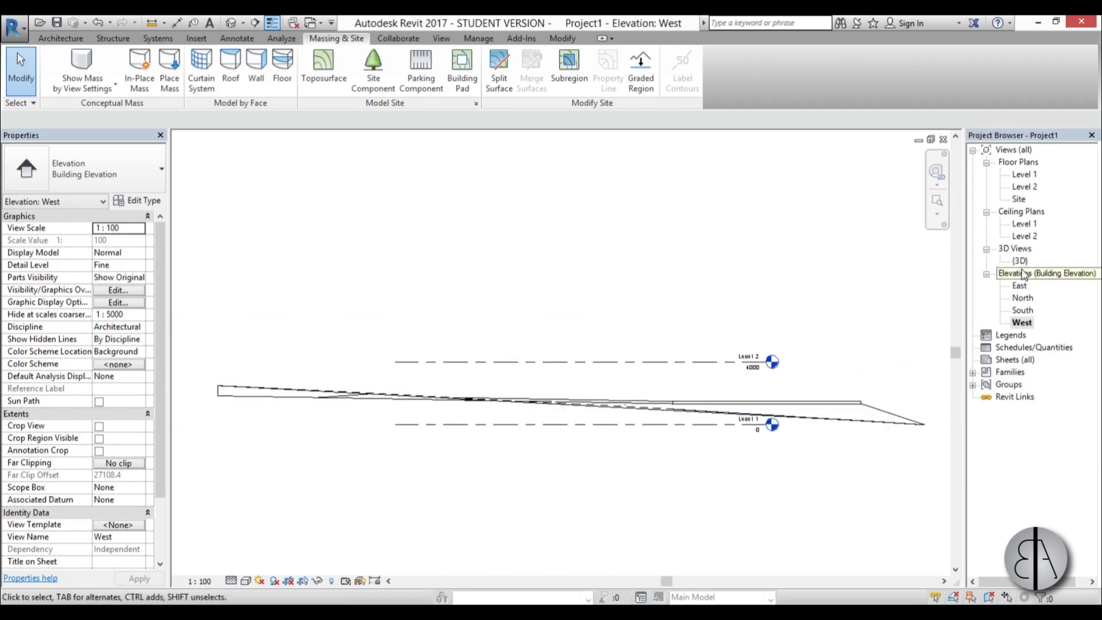
{"action": "double_click", "coordinate": [1021, 261]}
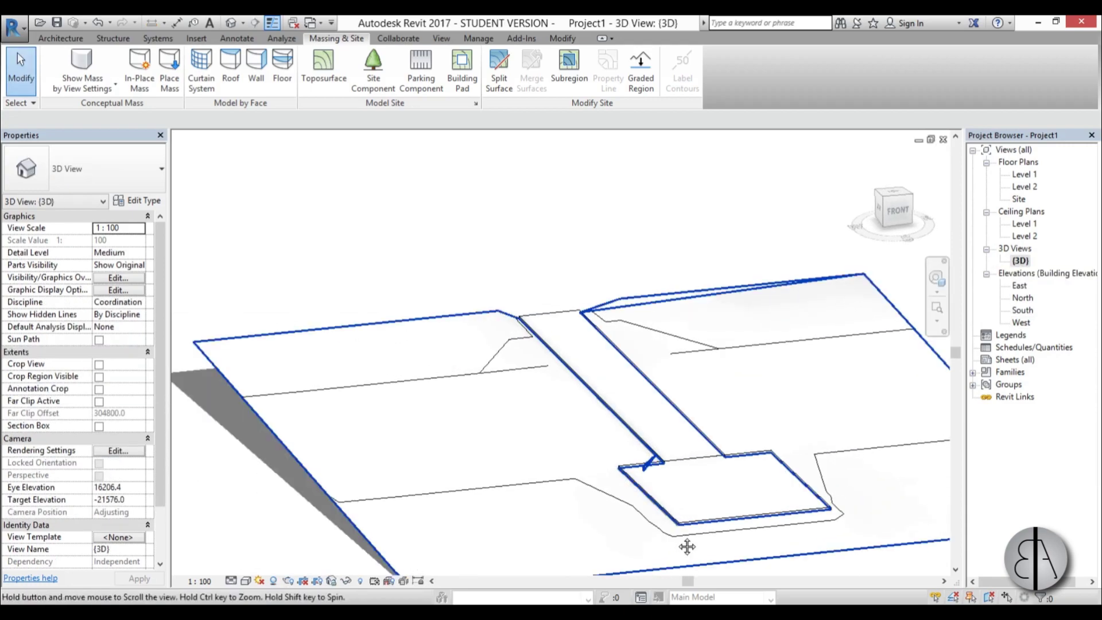